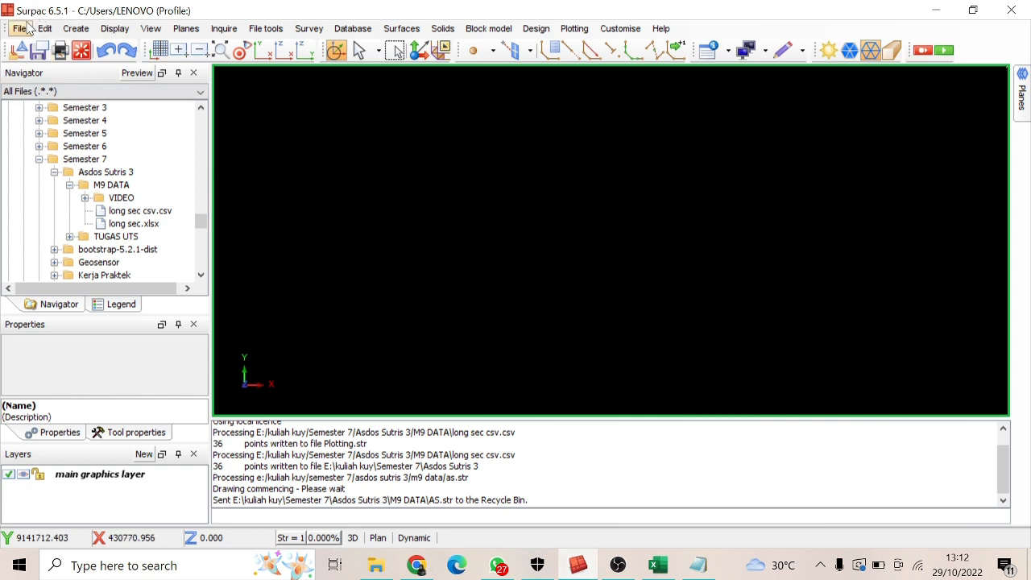
Start importing string data from many files, using long sec csv.csv in the M9 DATA folder as the source
left_click(20, 29)
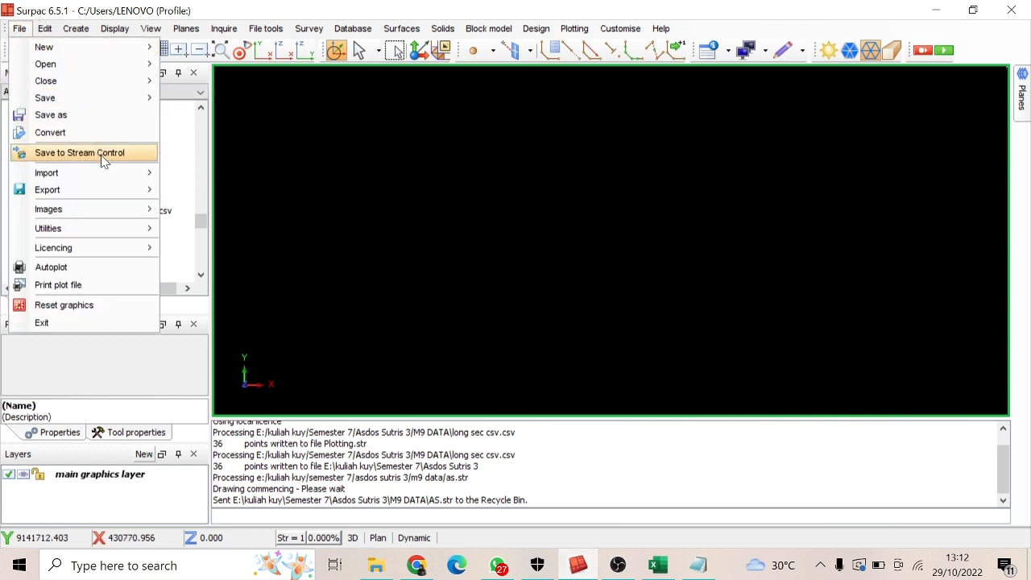
mouse_move(108, 172)
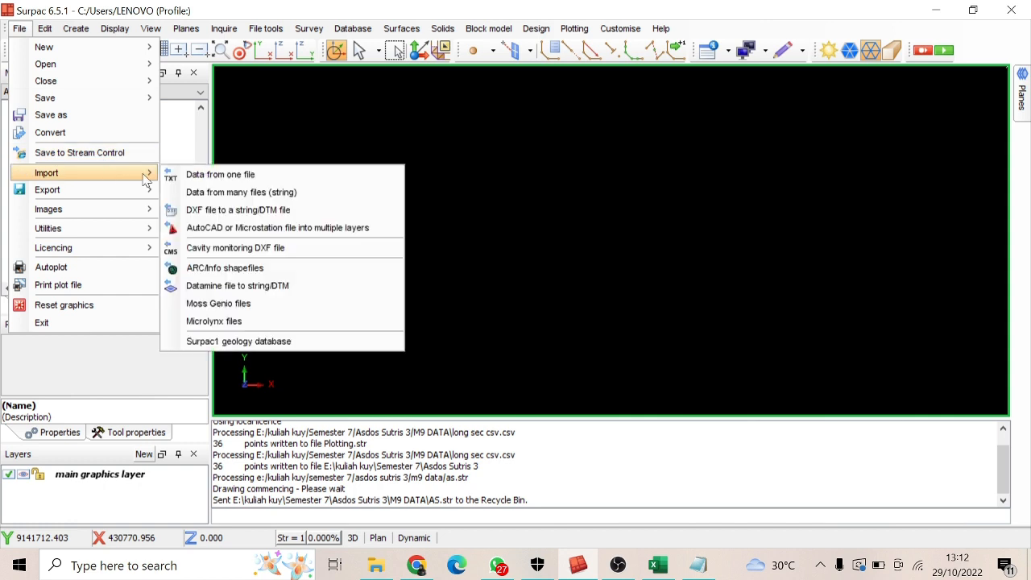
left_click(229, 194)
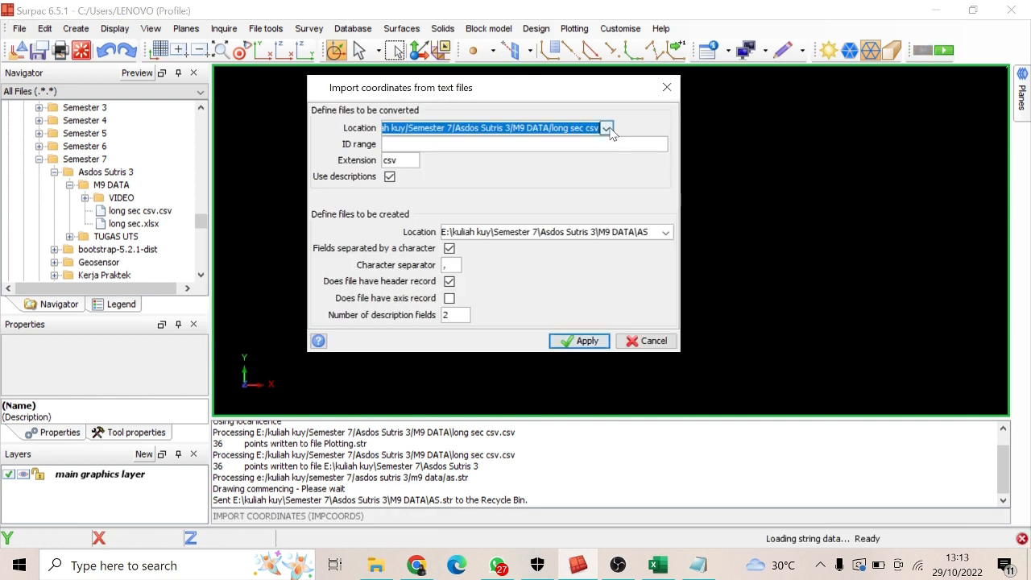
left_click(606, 129)
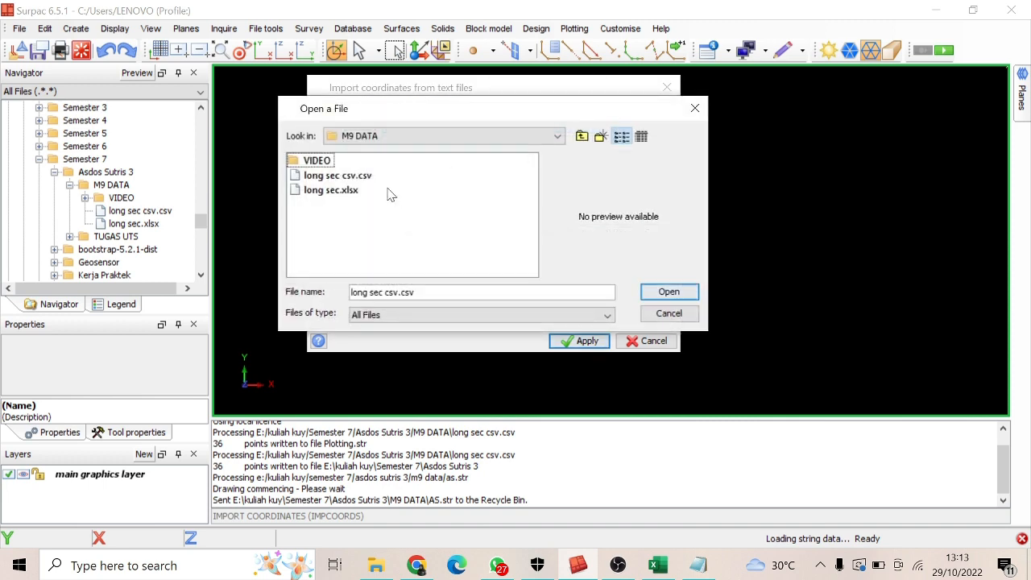
left_click(370, 176)
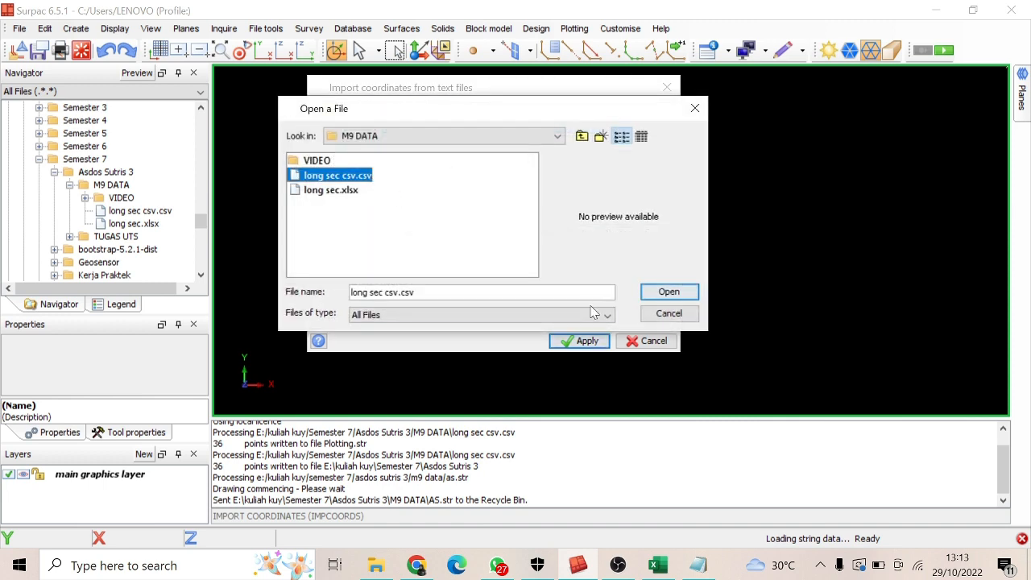
left_click(674, 294)
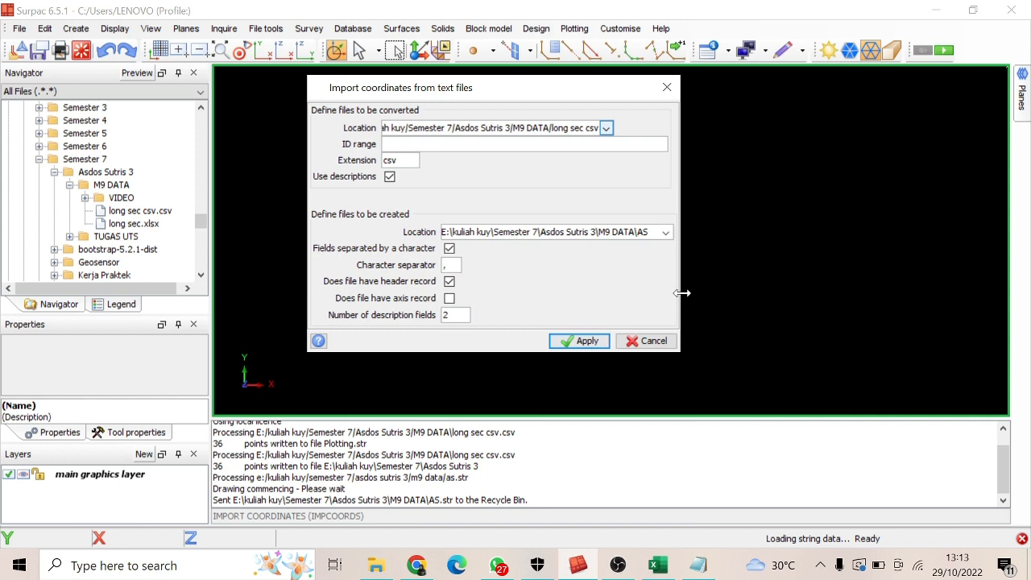
Switch to the long sec.xlsx workbook in Excel and examine its coordinate, Desc, String and Kd columns, then return to Surpac
left_click(660, 567)
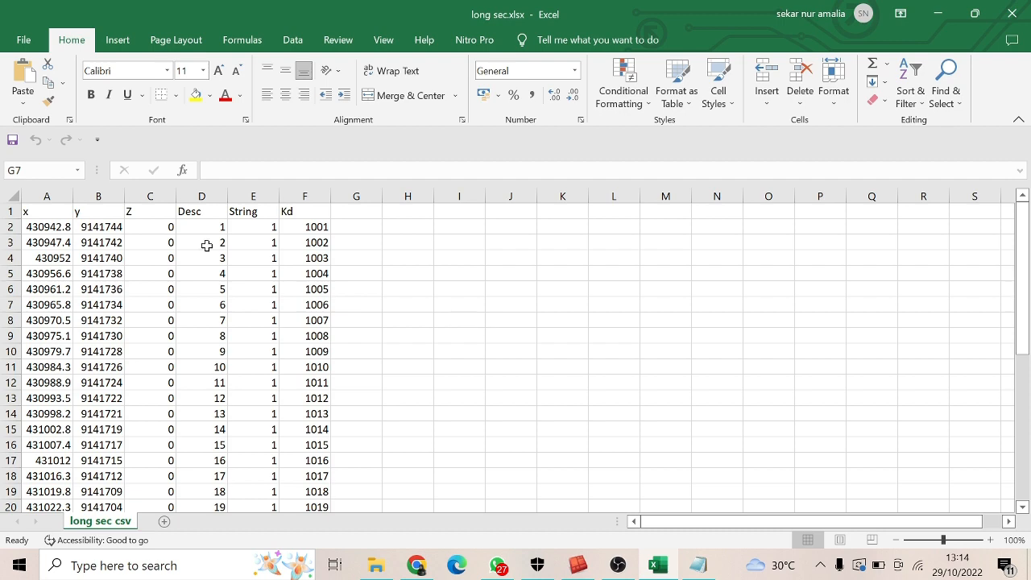
left_click(254, 230)
scroll(251, 250, "down", 7)
scroll(252, 257, "up", 7)
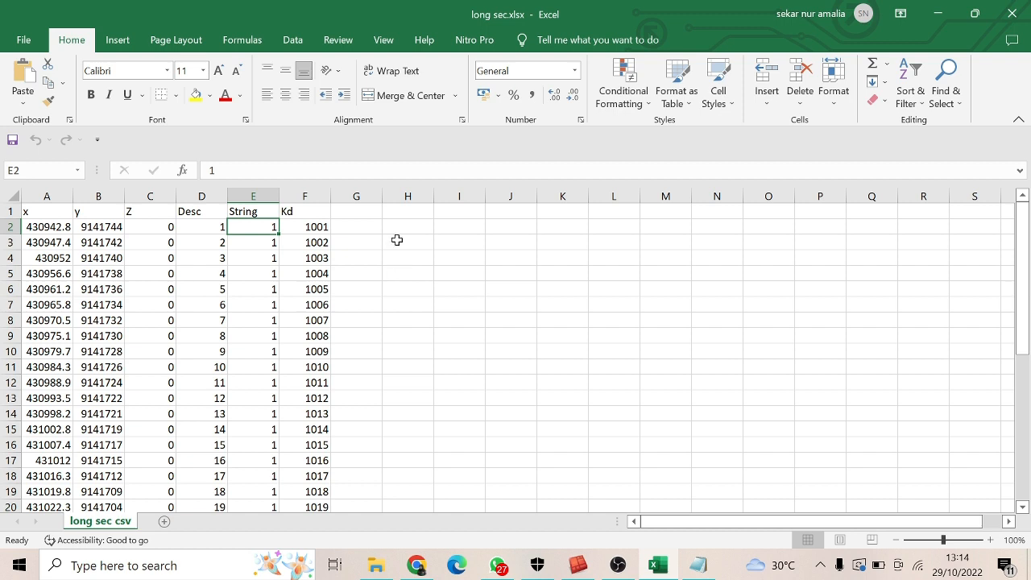
left_click(397, 240)
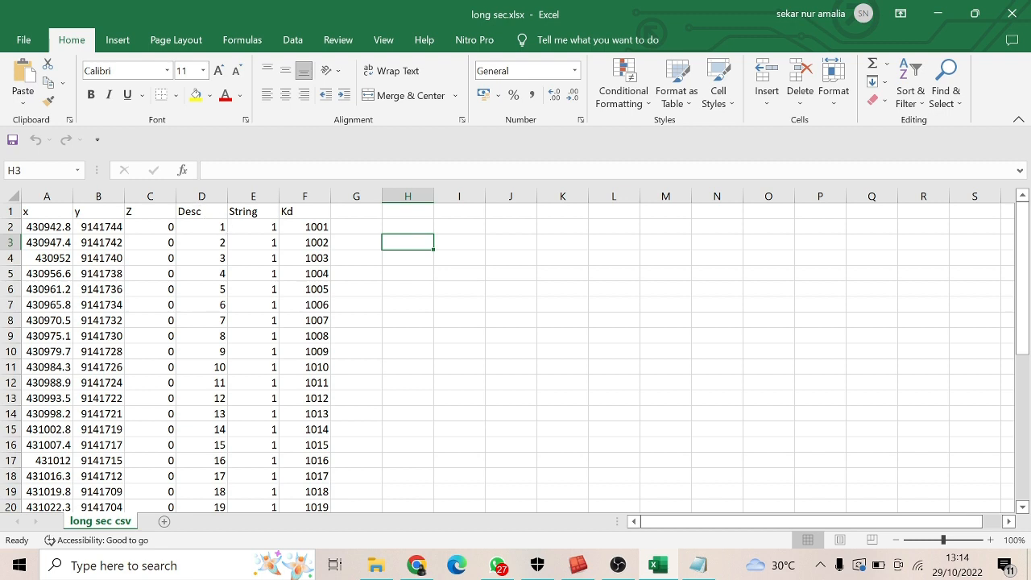
left_click(580, 566)
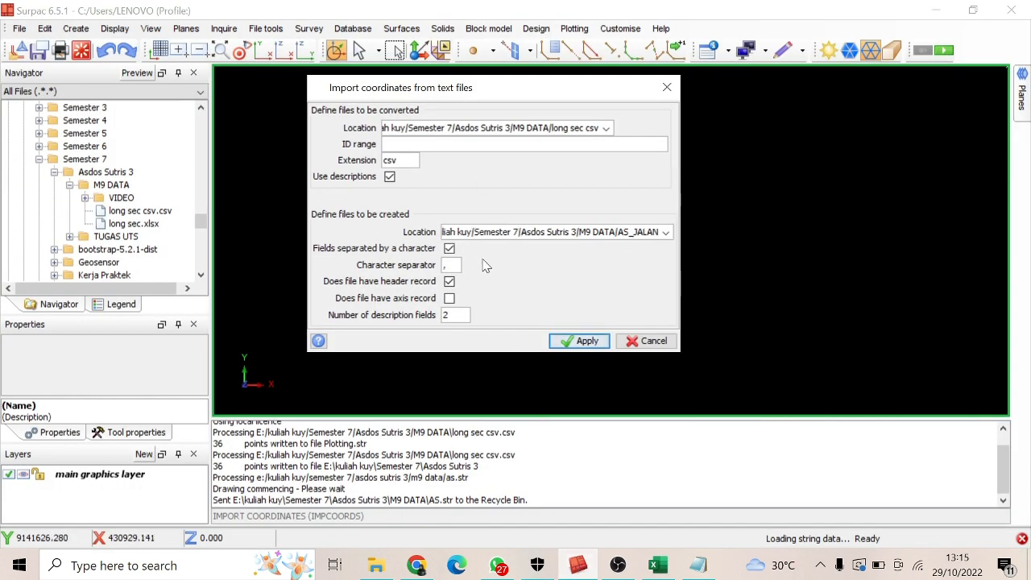
Set the output string file to AS_JALAN in the M9 DATA folder
left_click(666, 232)
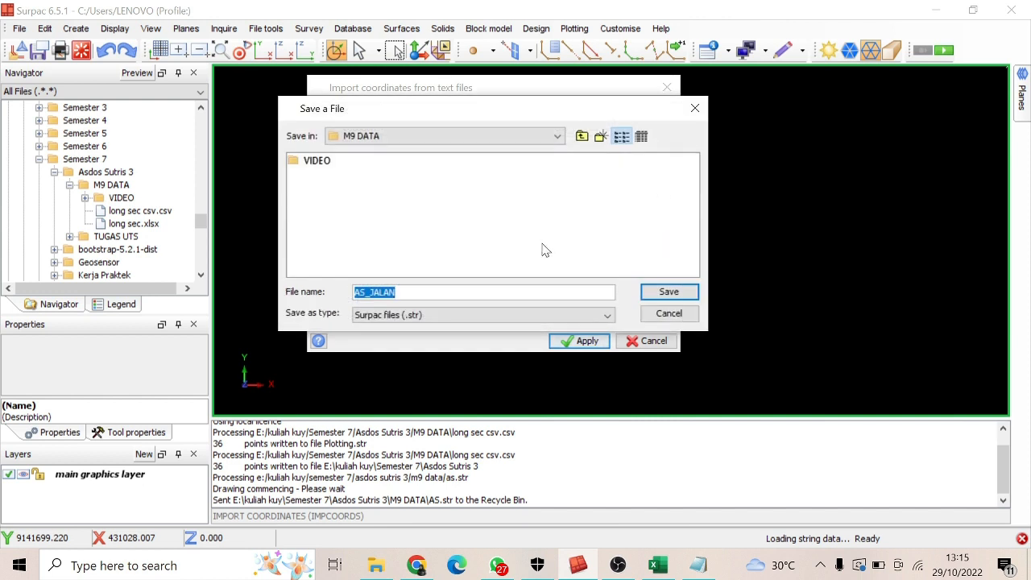
type("AS_A")
key("BackSpace")
type("JALAN")
key("Return")
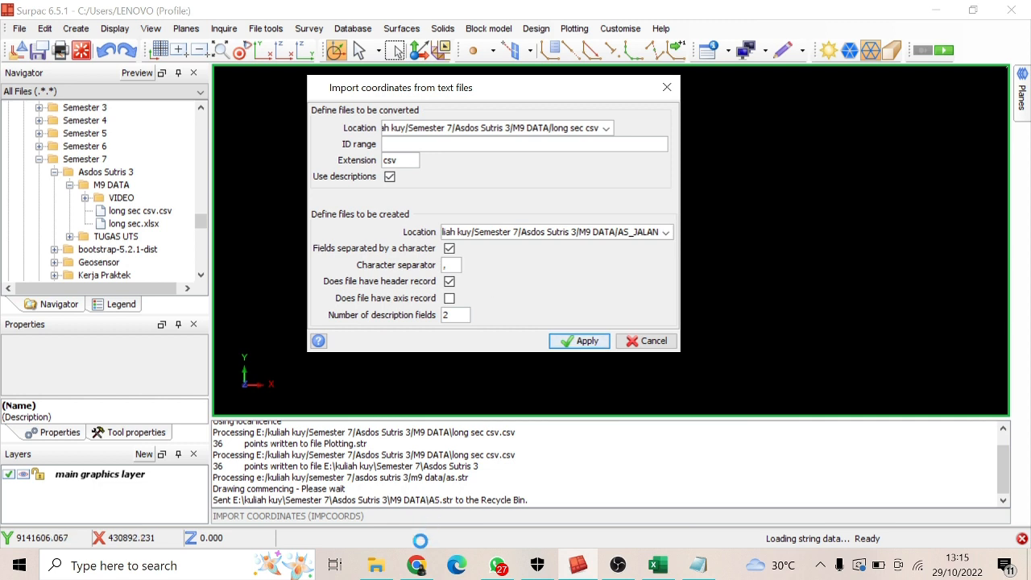
View long sec csv.csv in Notepad from the M9 DATA folder to check its field separator, then return to Surpac
left_click(389, 568)
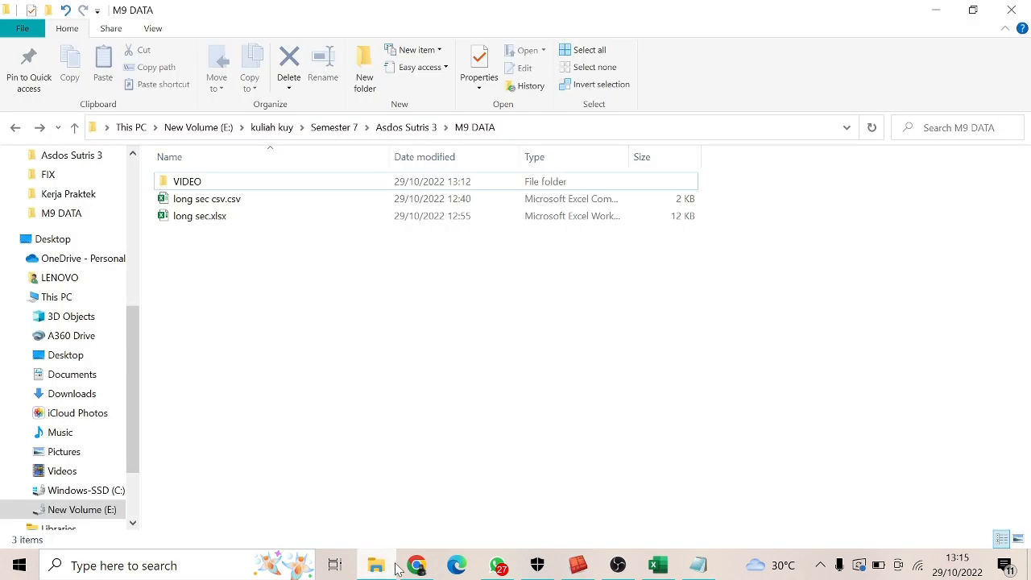
right_click(331, 210)
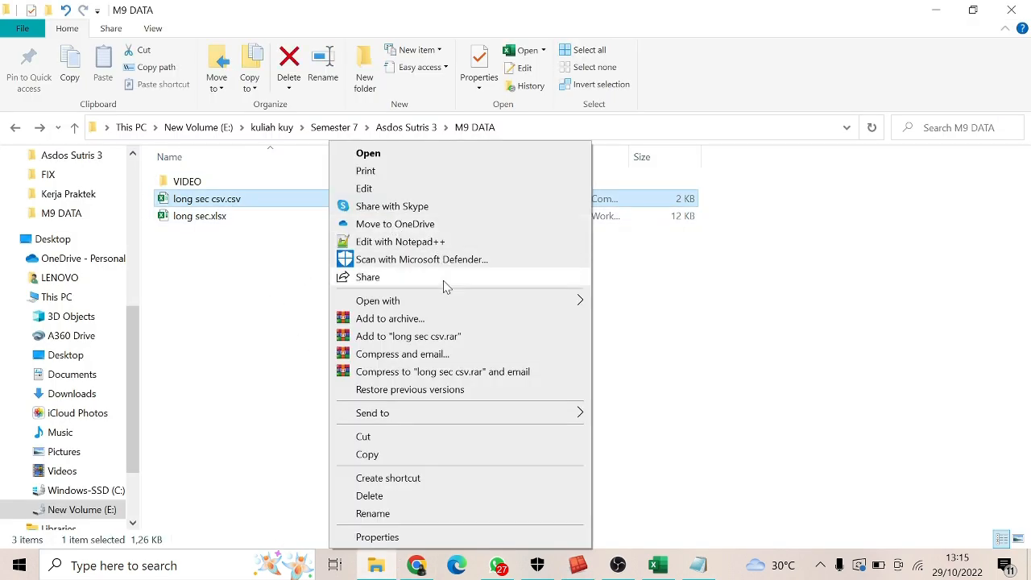
mouse_move(500, 308)
left_click(641, 326)
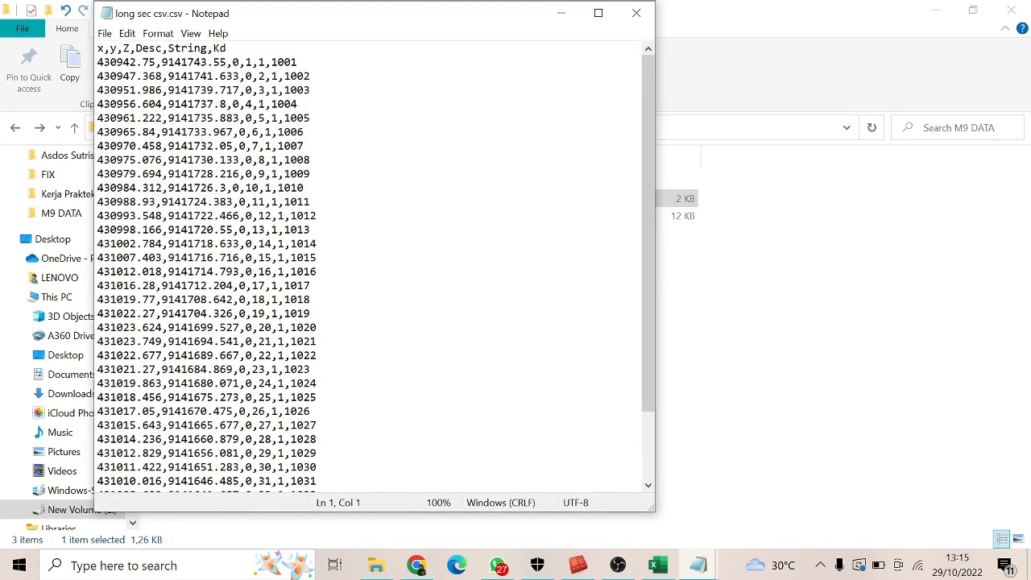
left_click(577, 565)
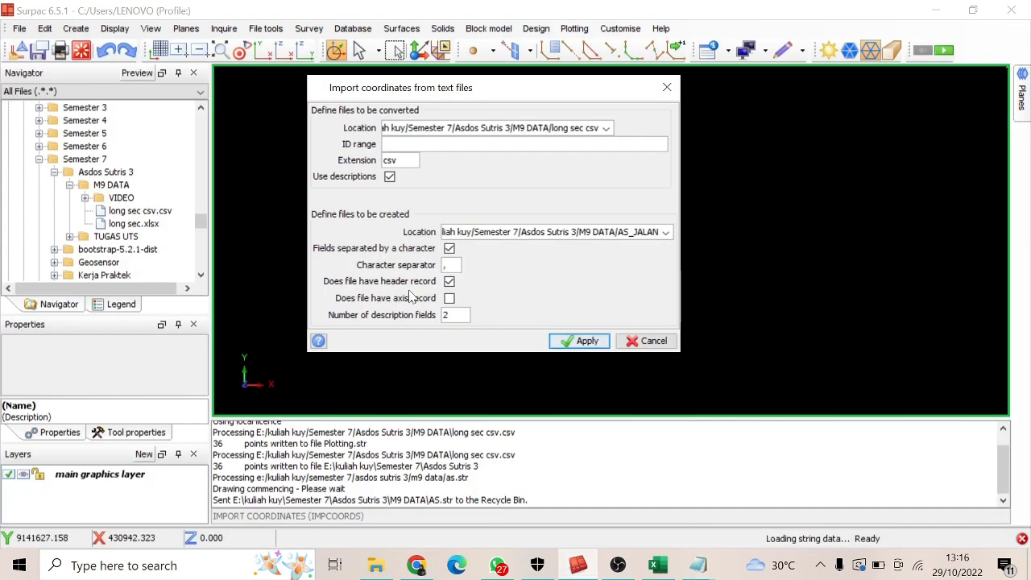
Compare the header row and description columns of the Excel workbook with the header, axis and description options of the import
key("alt+Tab")
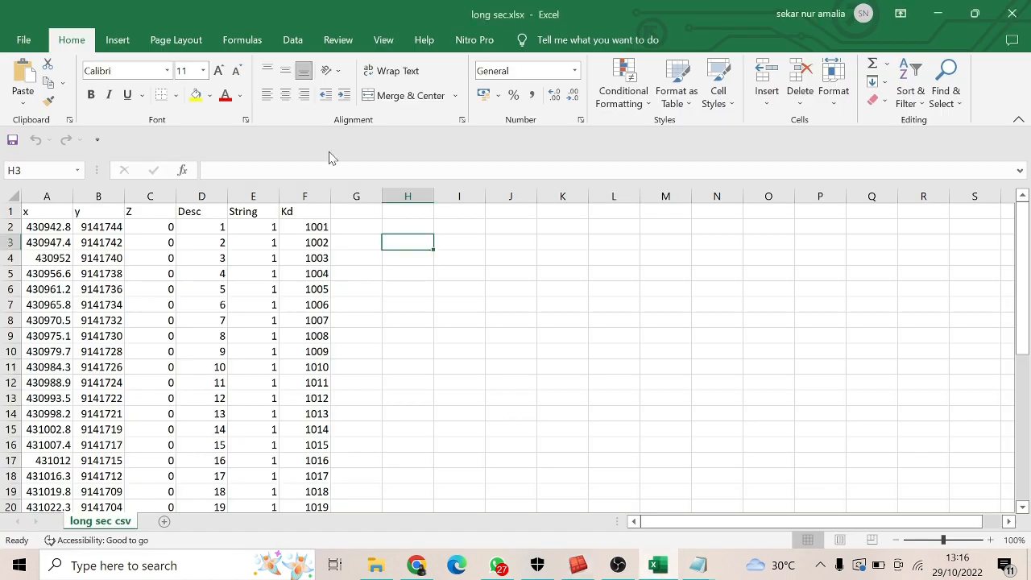
left_click_drag(56, 211, 304, 213)
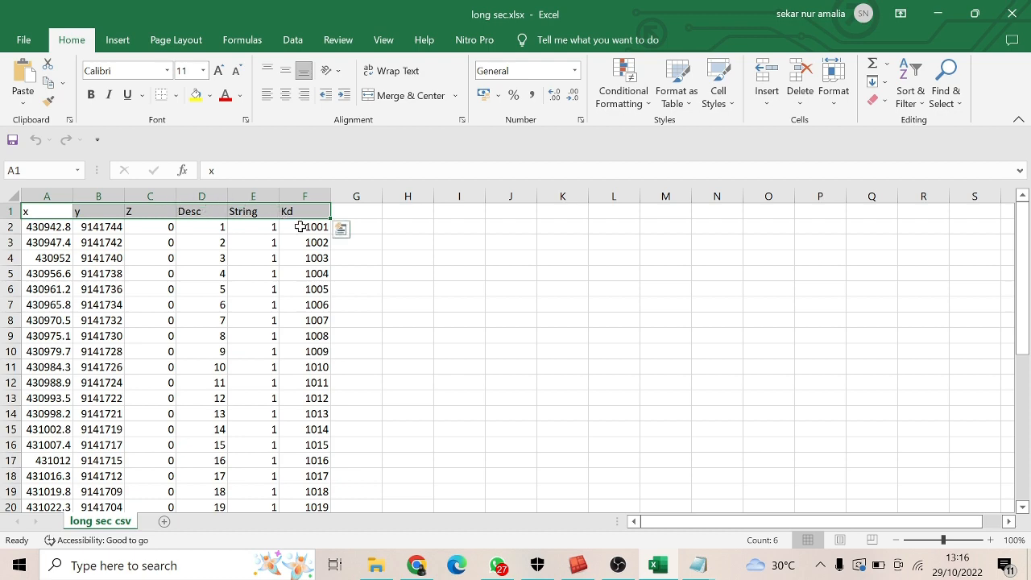
left_click(580, 562)
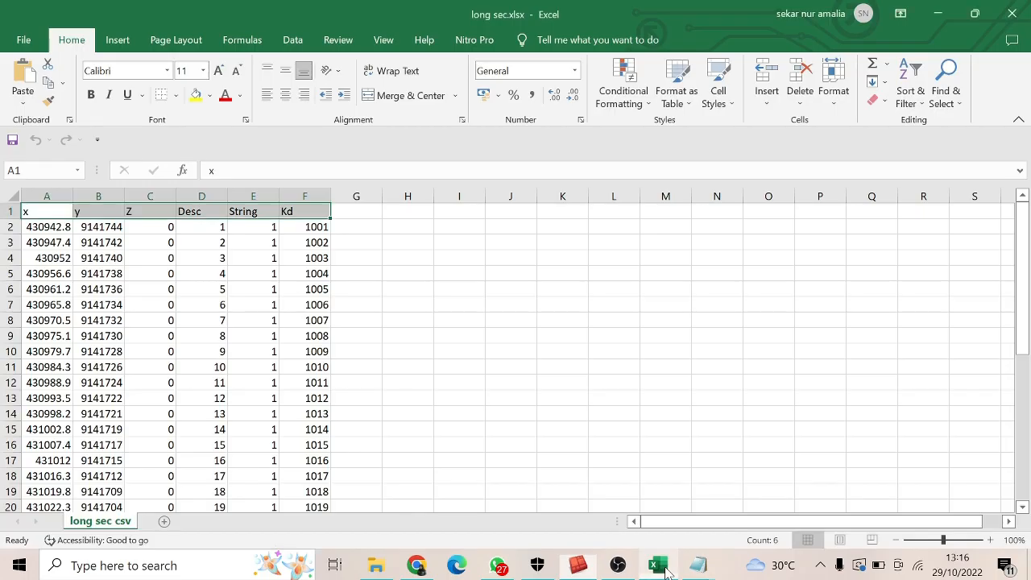
left_click(658, 565)
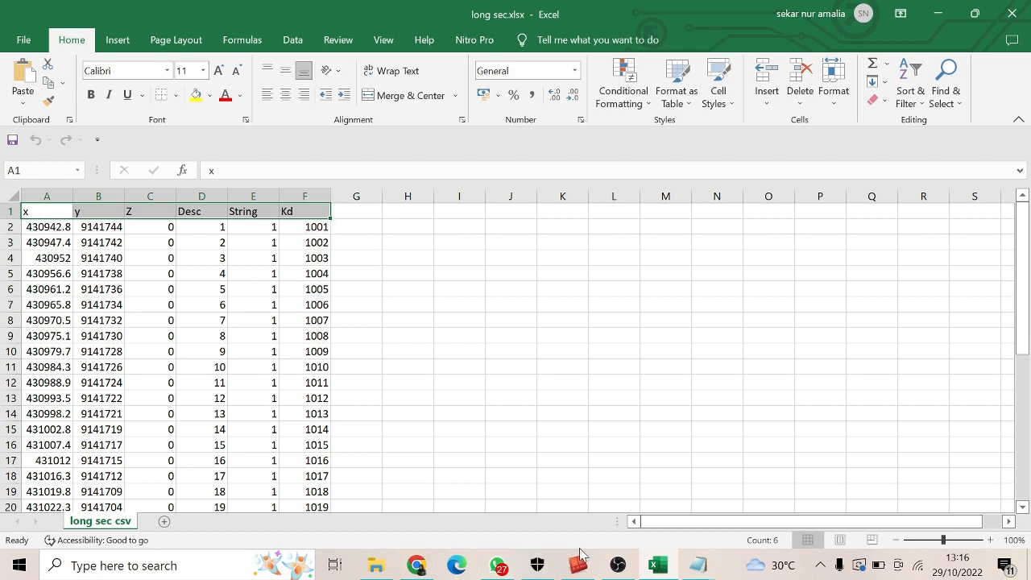
left_click(578, 565)
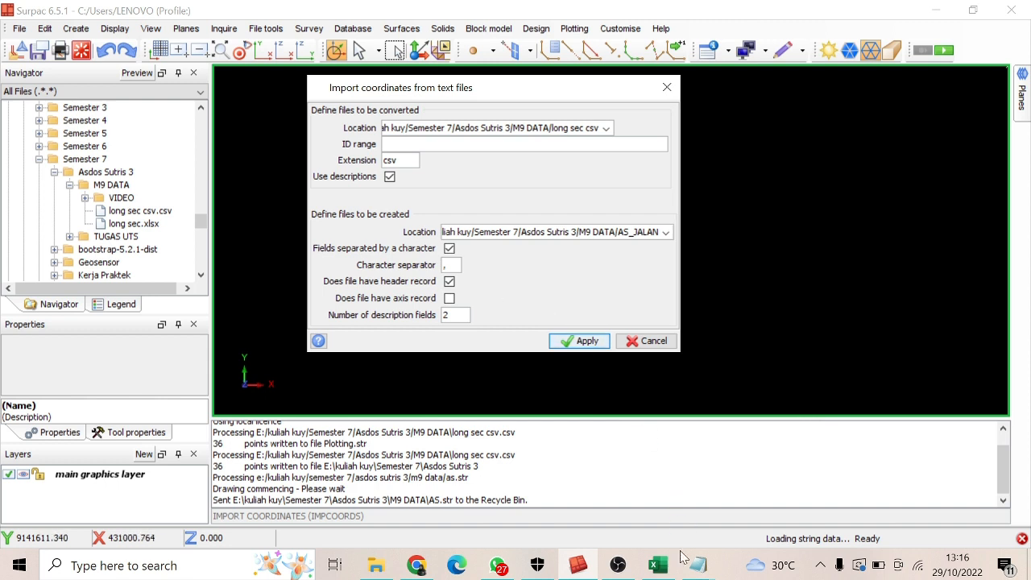
left_click(667, 571)
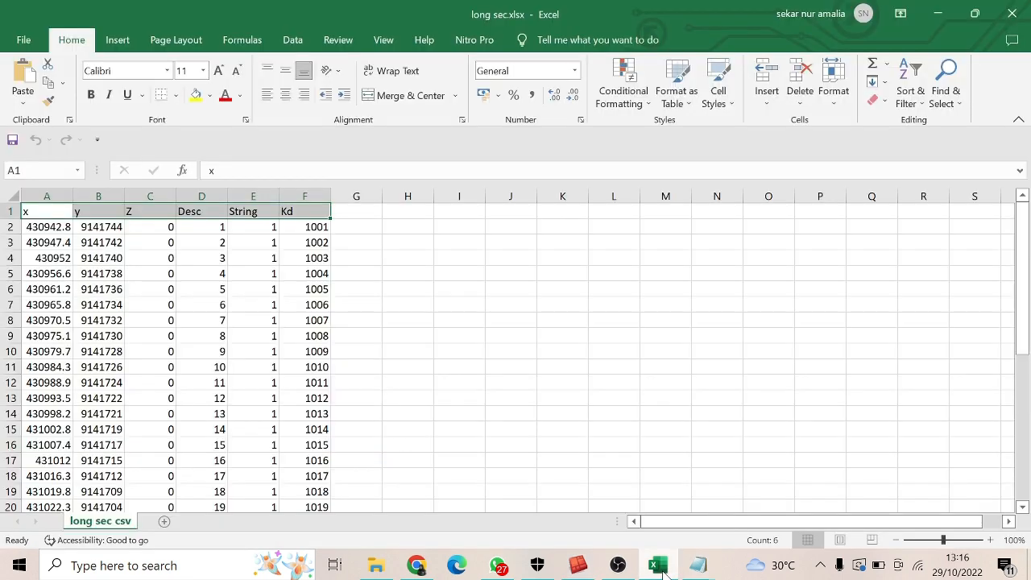
left_click(393, 256)
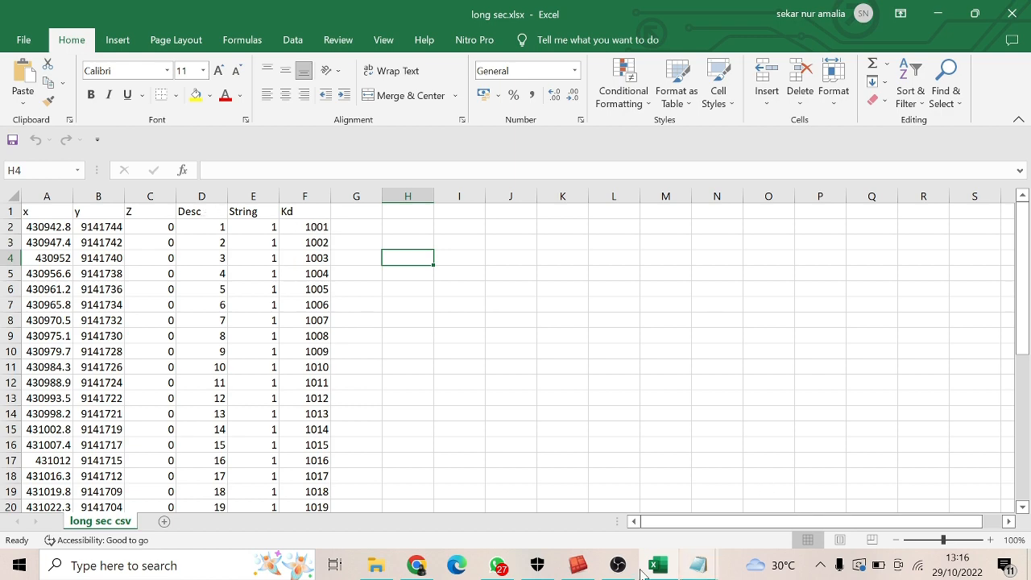
left_click(577, 566)
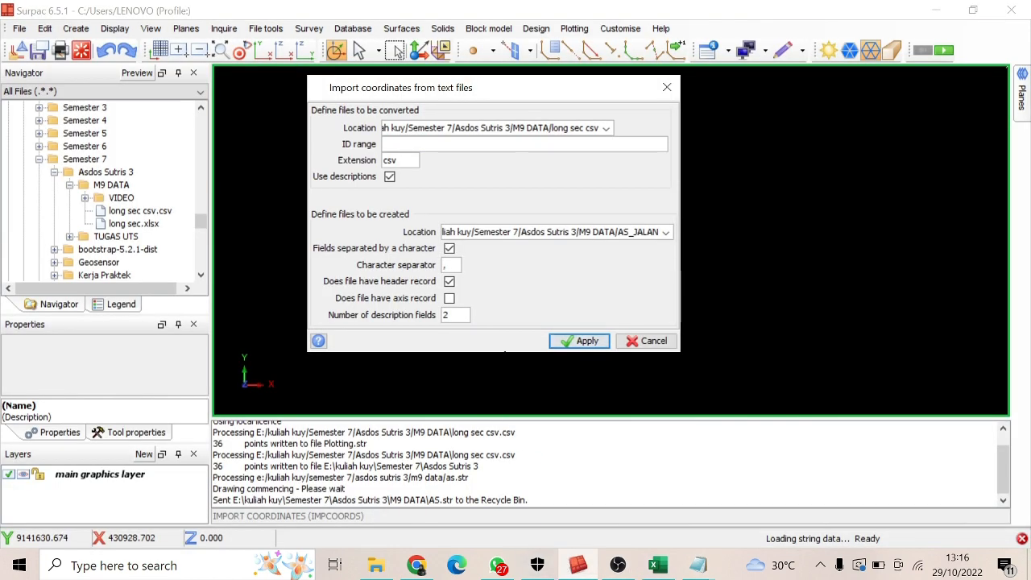
Apply the import settings and accept the field order String 5, Y 2, X 1 and Z 3, checking it against the Excel columns
left_click(581, 341)
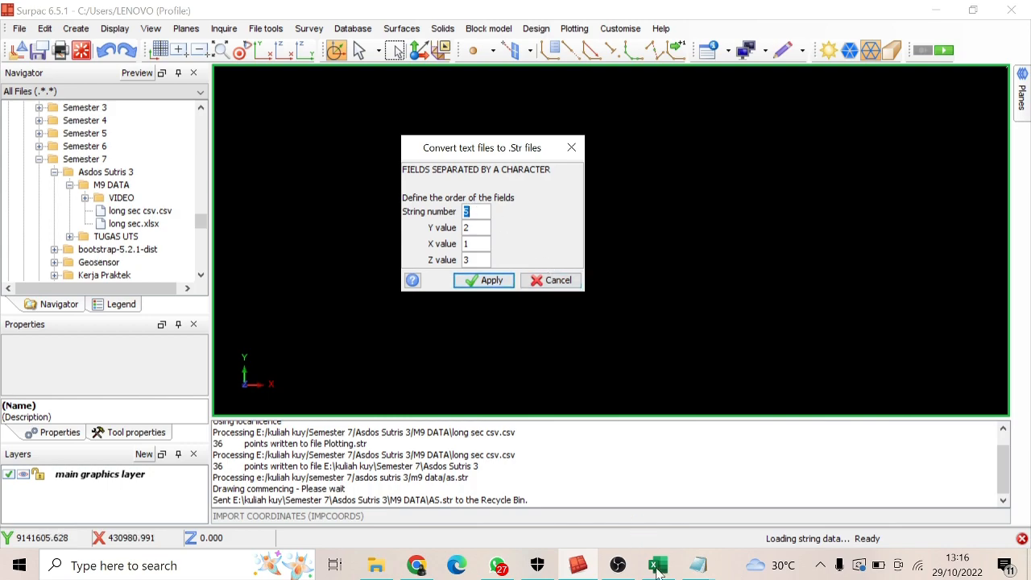
key("alt+Tab")
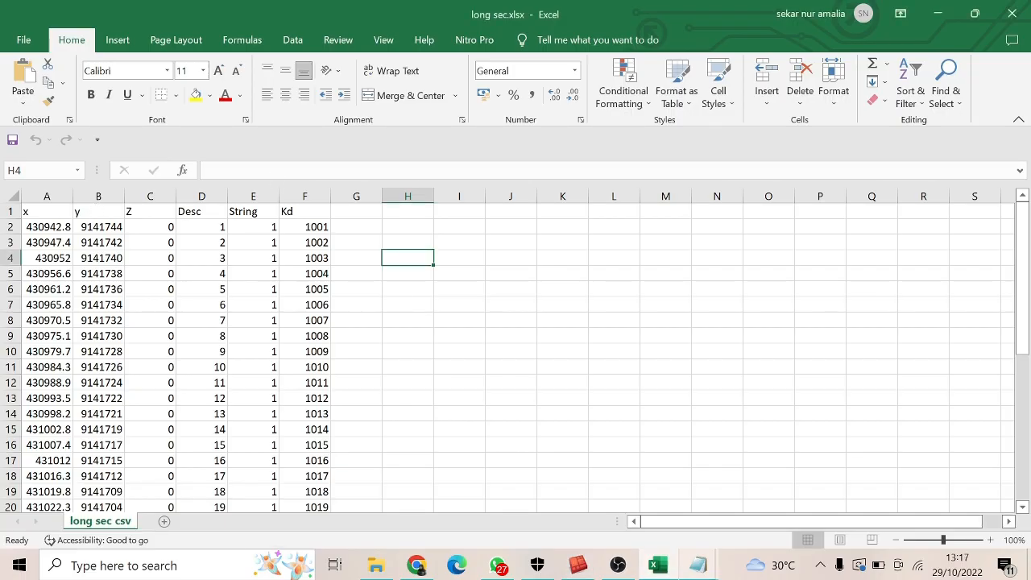
left_click(577, 564)
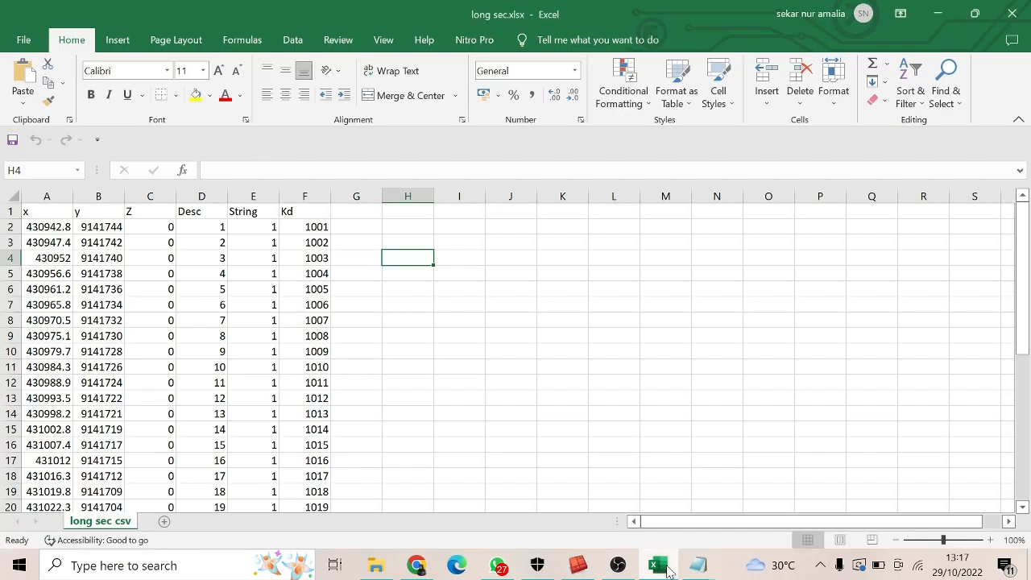
left_click(663, 567)
left_click(665, 569)
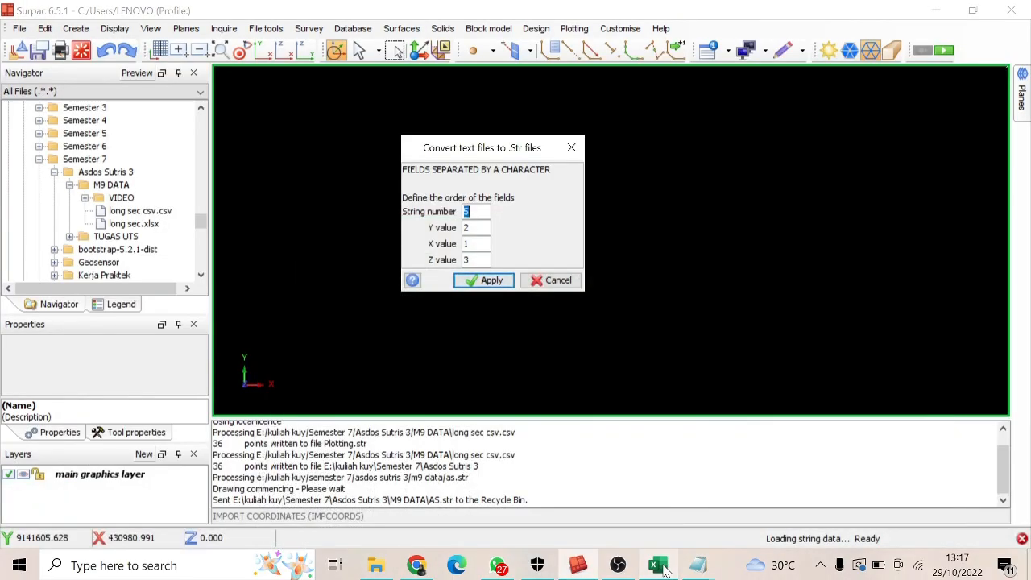
left_click(491, 281)
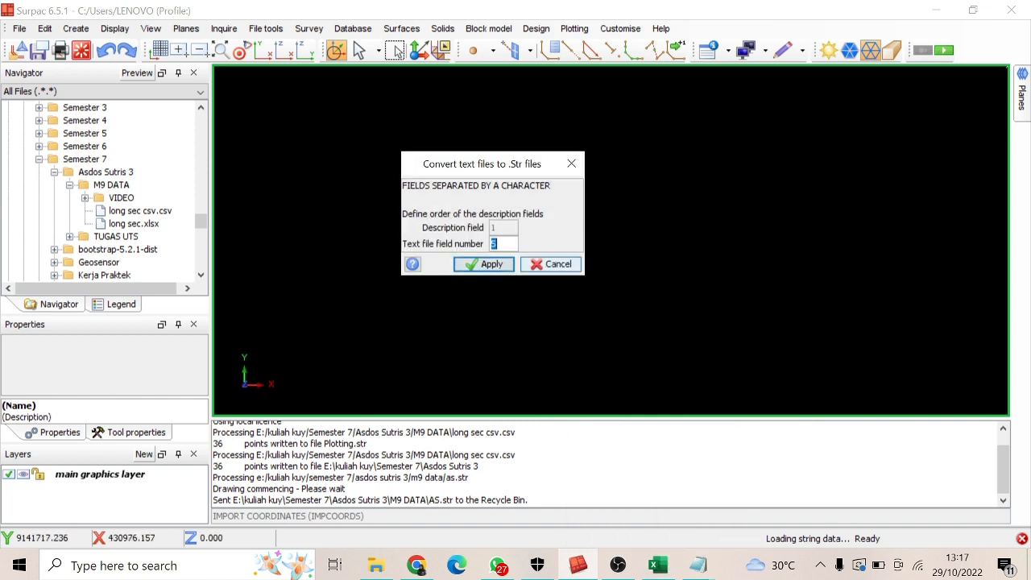
Assign text file field 4 to description field 1 and field 6 to description field 2, completing the import
left_click(654, 567)
left_click(653, 567)
left_click(652, 568)
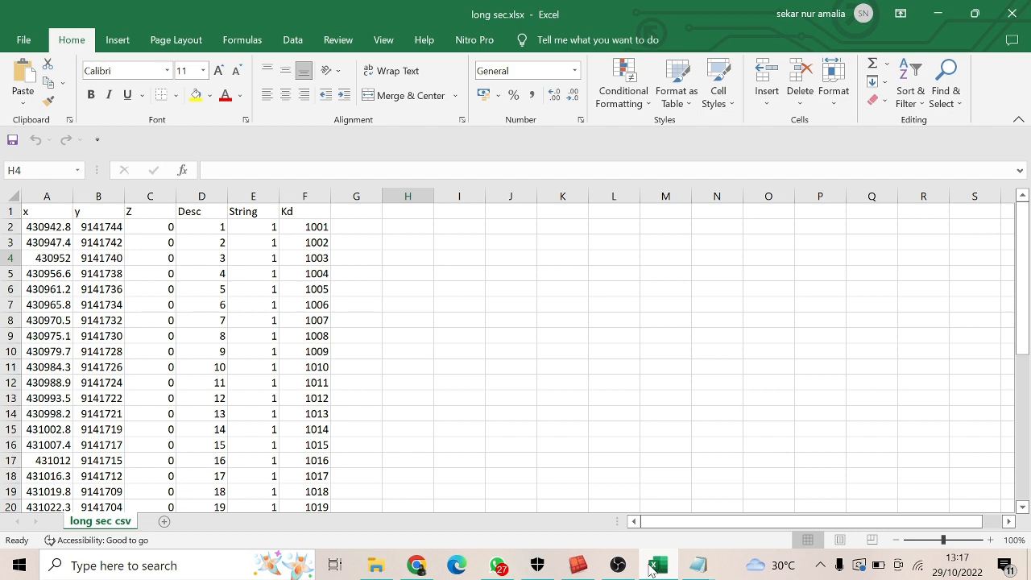
left_click(652, 568)
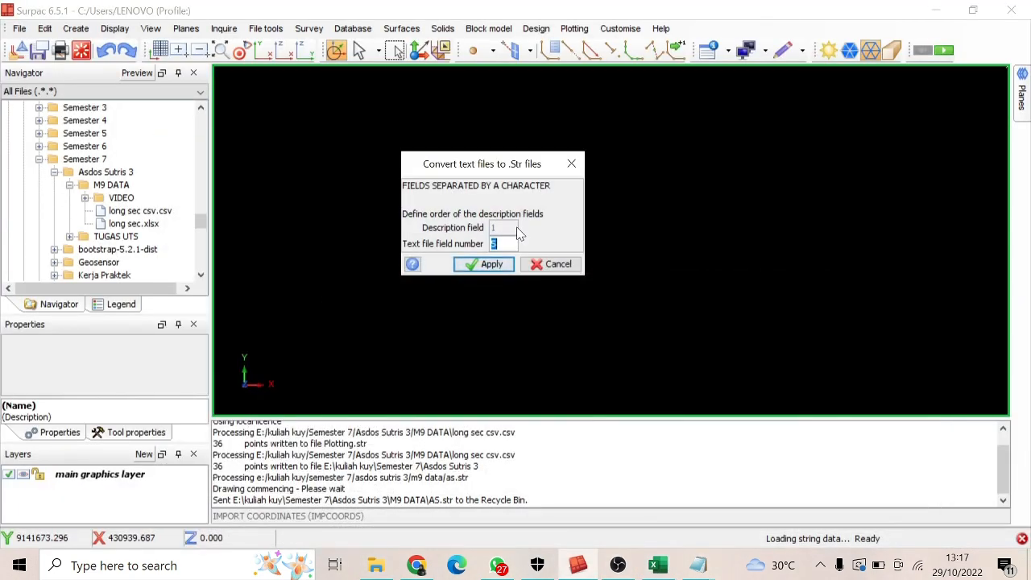
type("4")
left_click(505, 264)
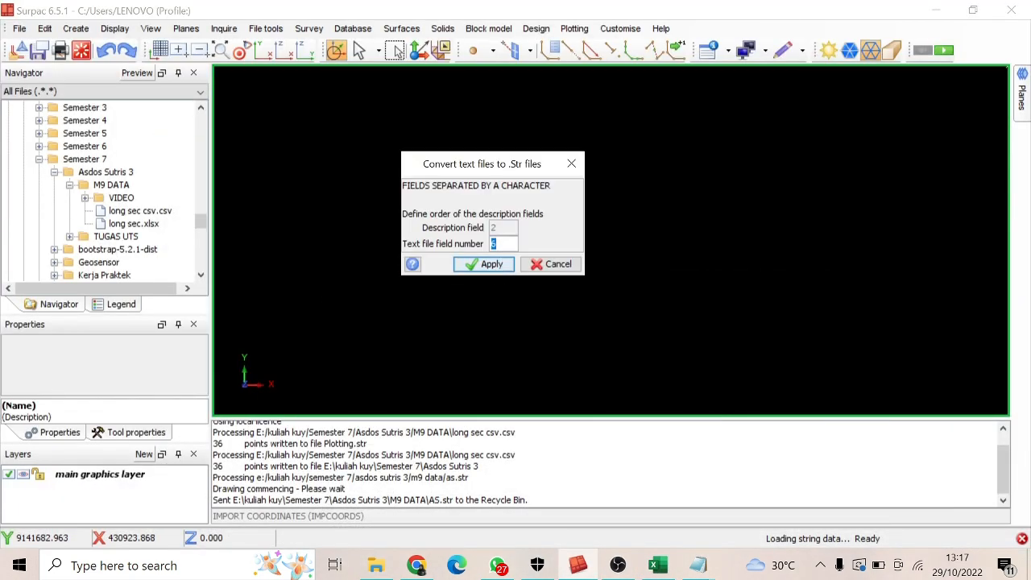
left_click(510, 264)
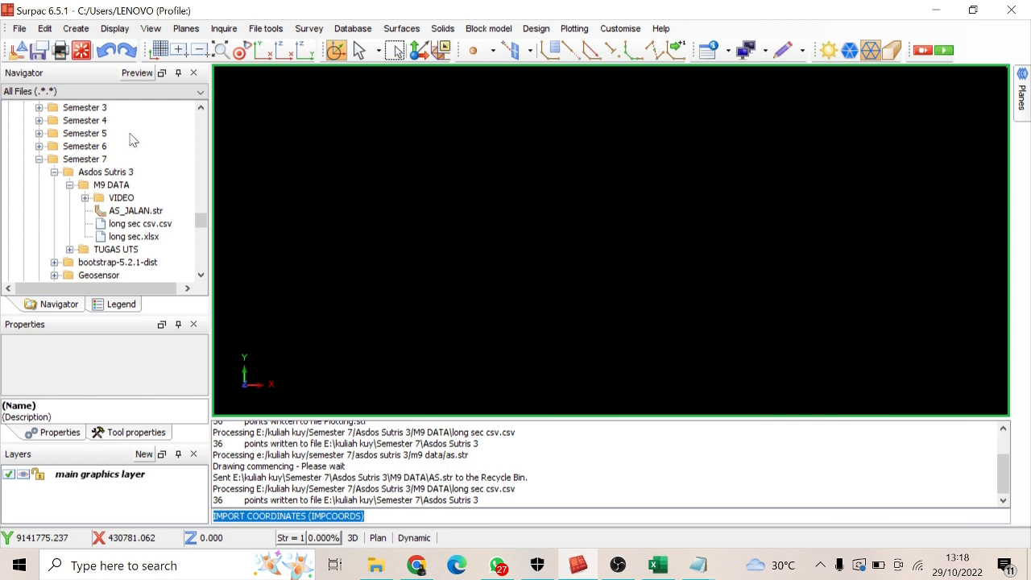
Set the Asdos Sutris 3 folder as the work directory and open AS_JALAN.str from M9 DATA in the graphics view
left_click(116, 174)
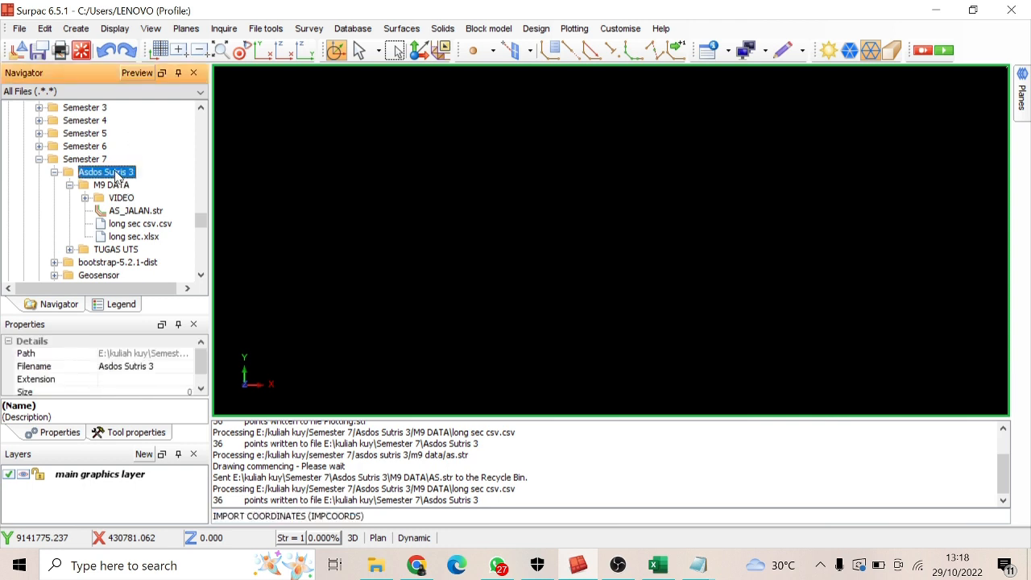
right_click(118, 174)
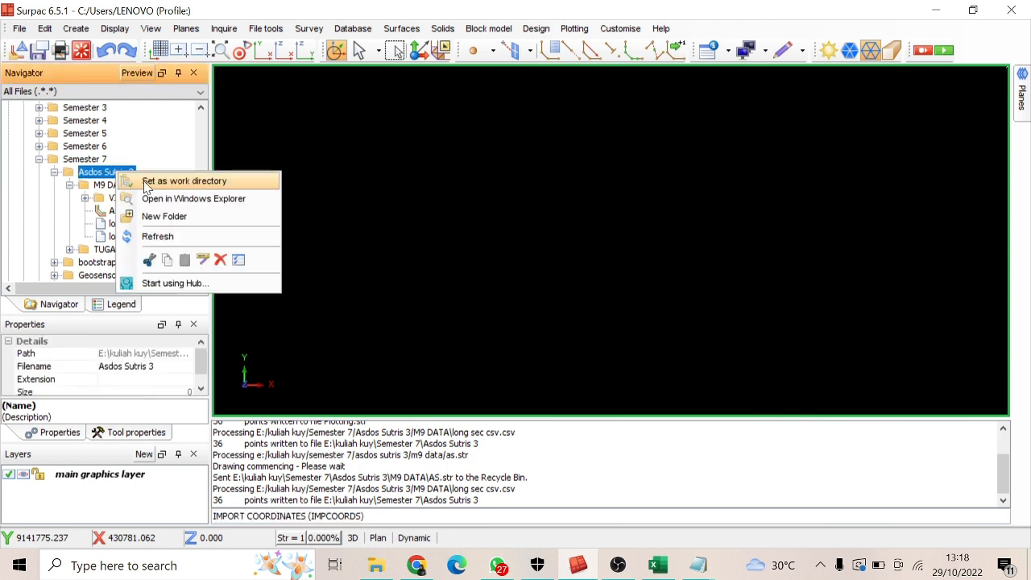
left_click(184, 181)
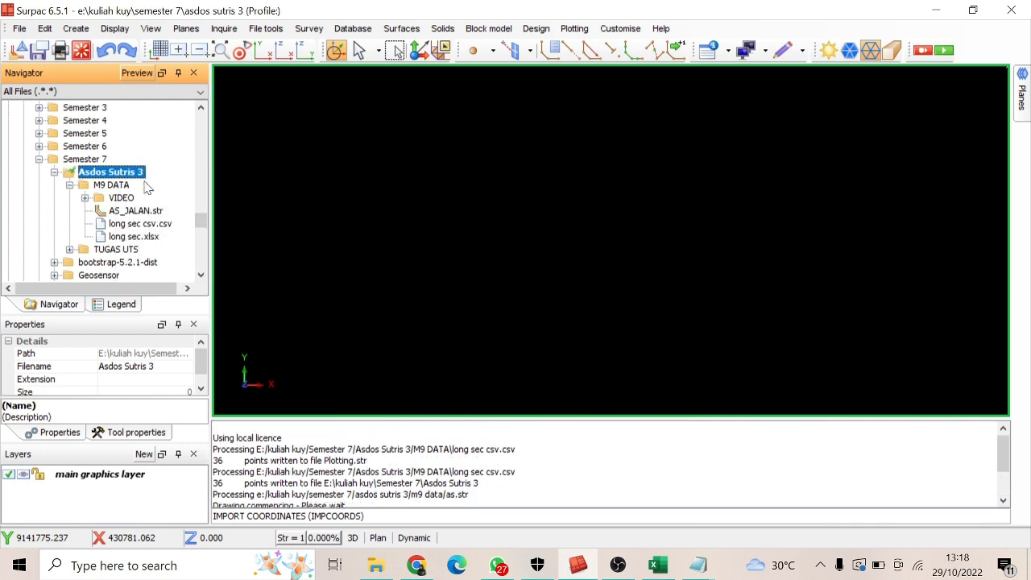
left_click(136, 213)
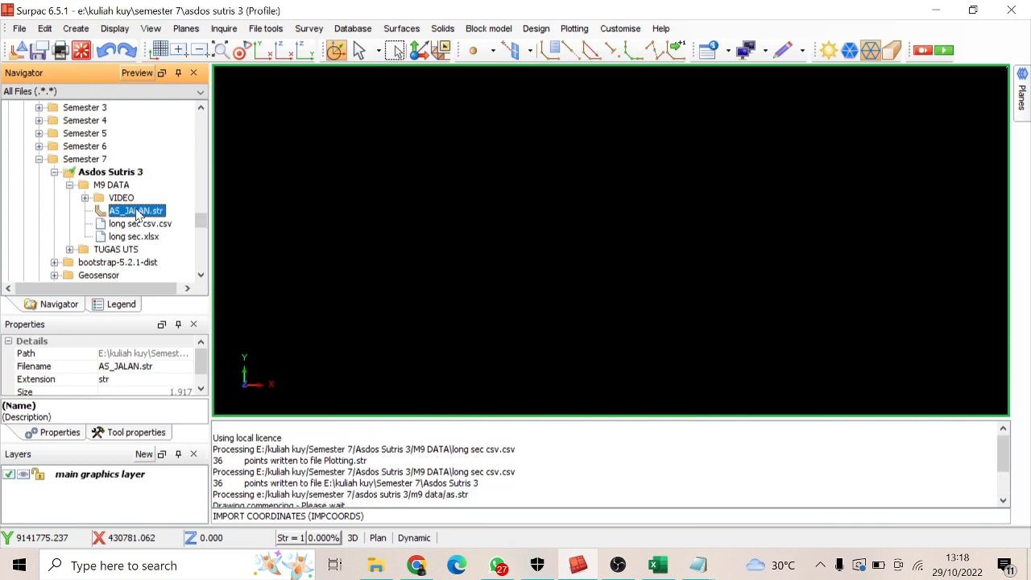
left_click_drag(137, 213, 545, 220)
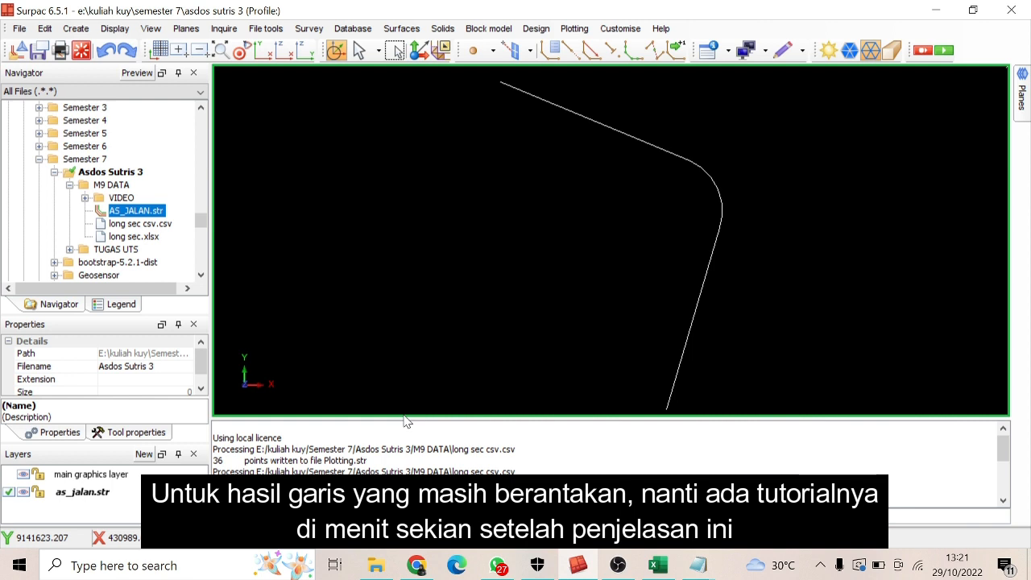
Check the point order in the long sec Excel workbook, then return to Surpac and view which toolbars are enabled
left_click(658, 565)
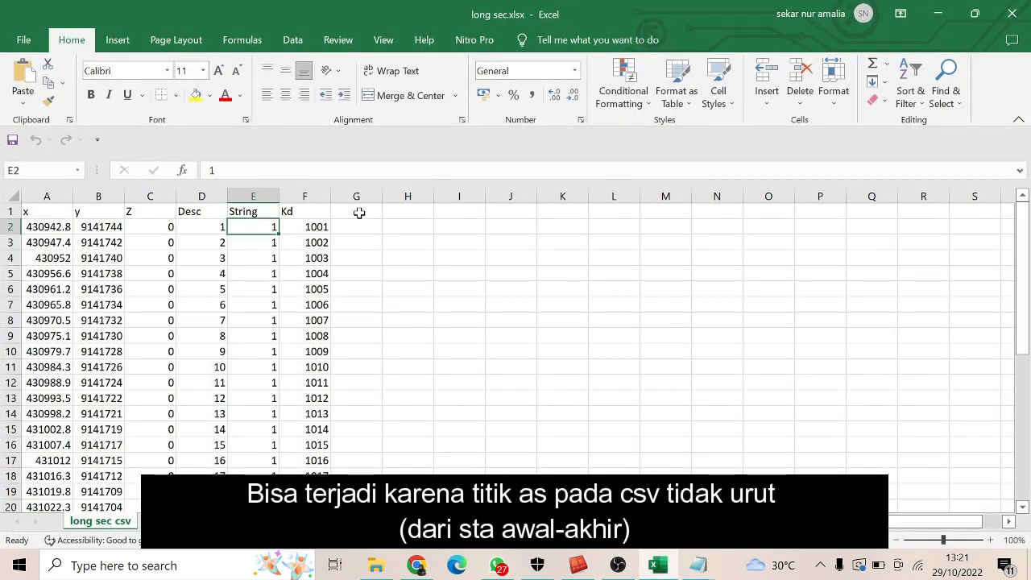
left_click(941, 14)
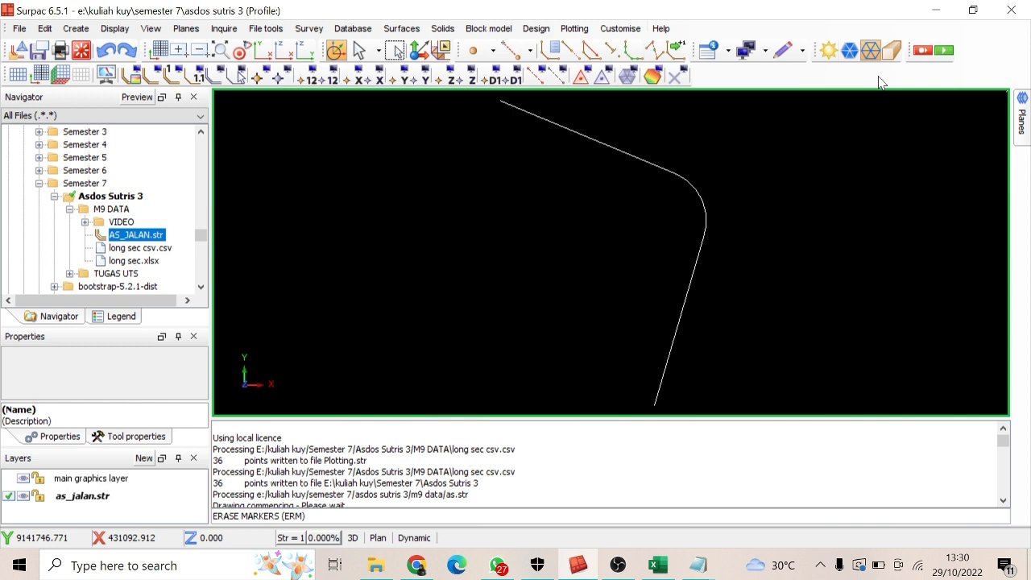
right_click(880, 83)
mouse_move(910, 125)
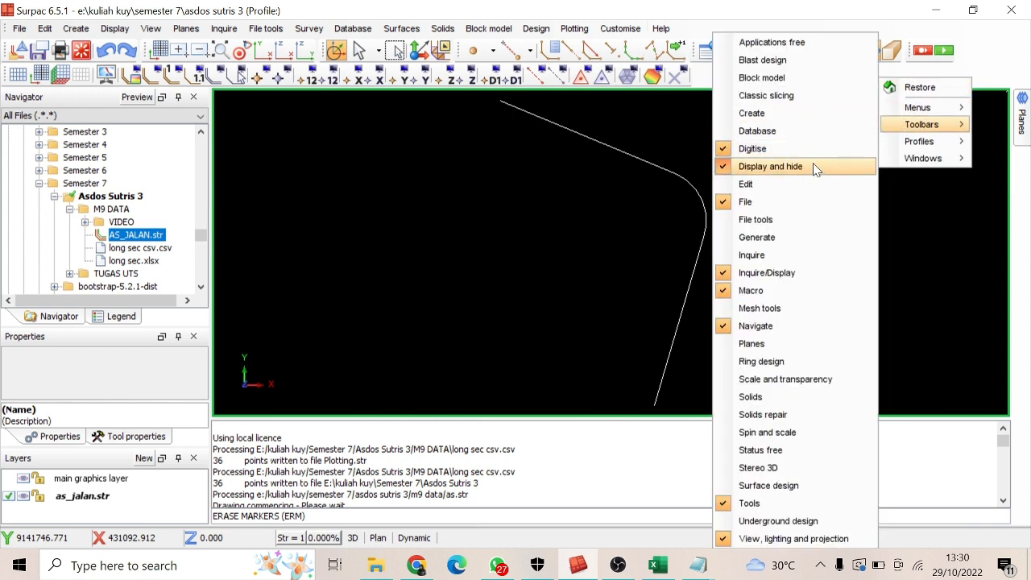
left_click(314, 17)
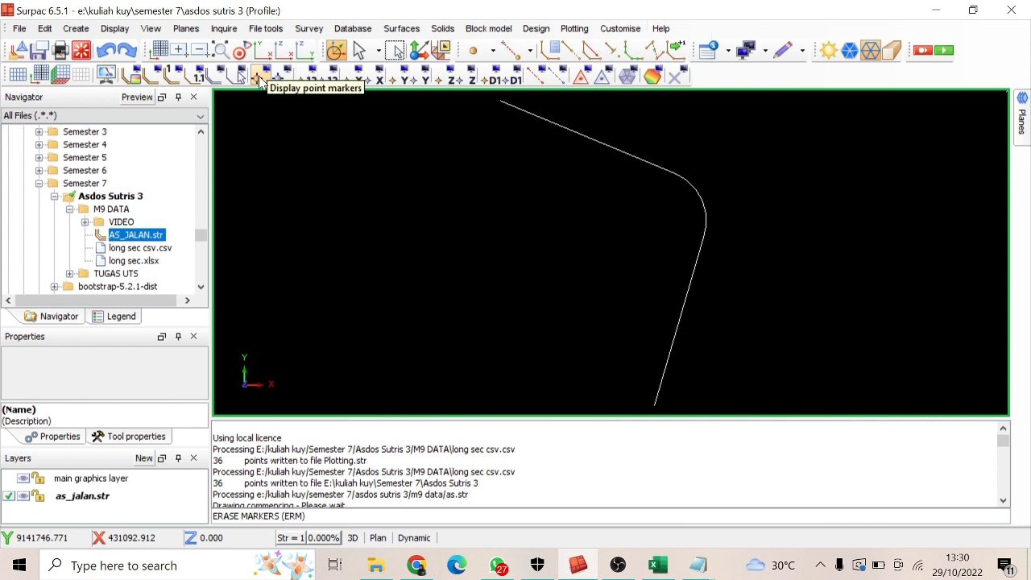
Display the point markers for all points of the as_jalan.str layer, then hide them again
left_click(488, 80)
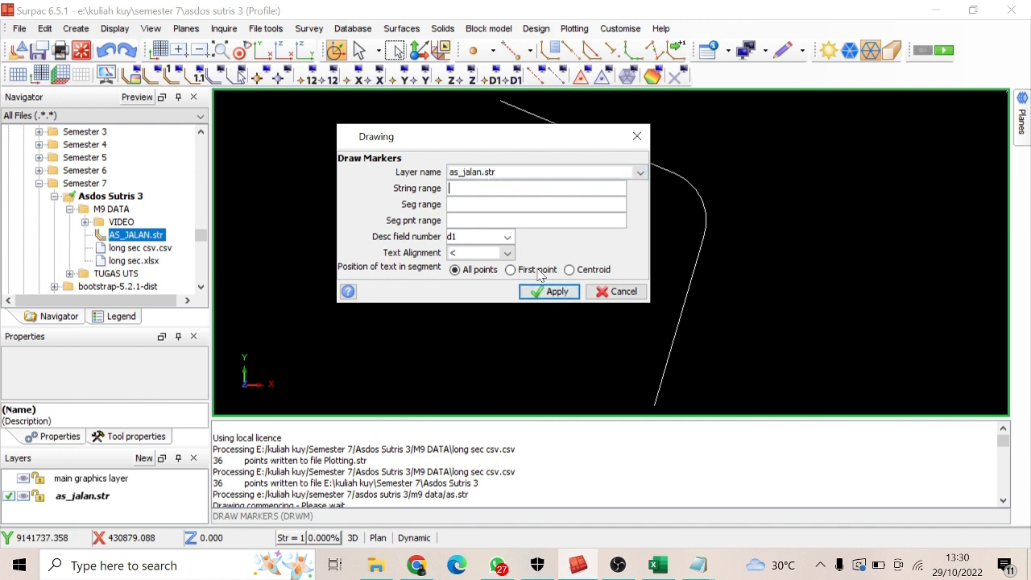
key("Return")
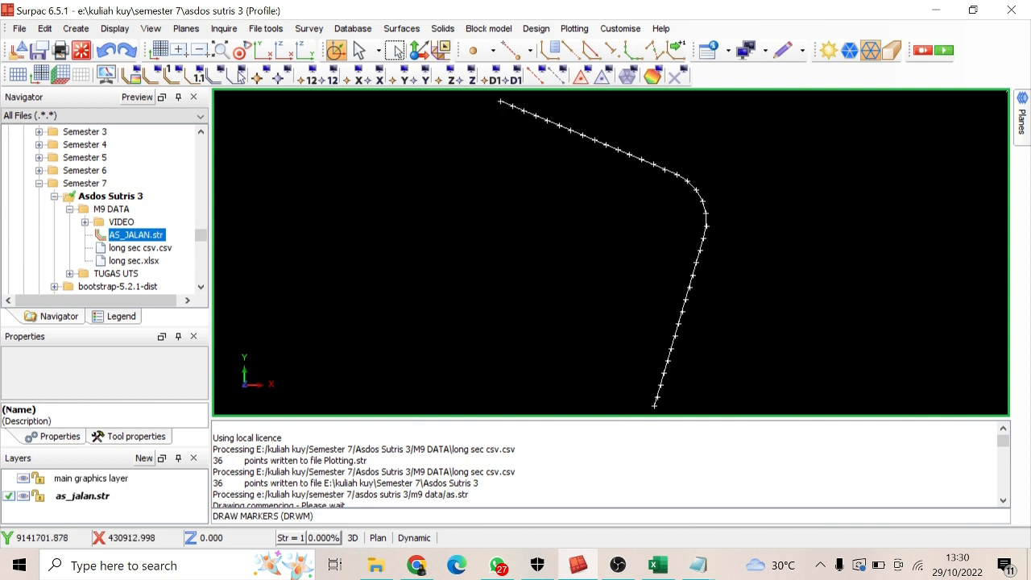
left_click(284, 76)
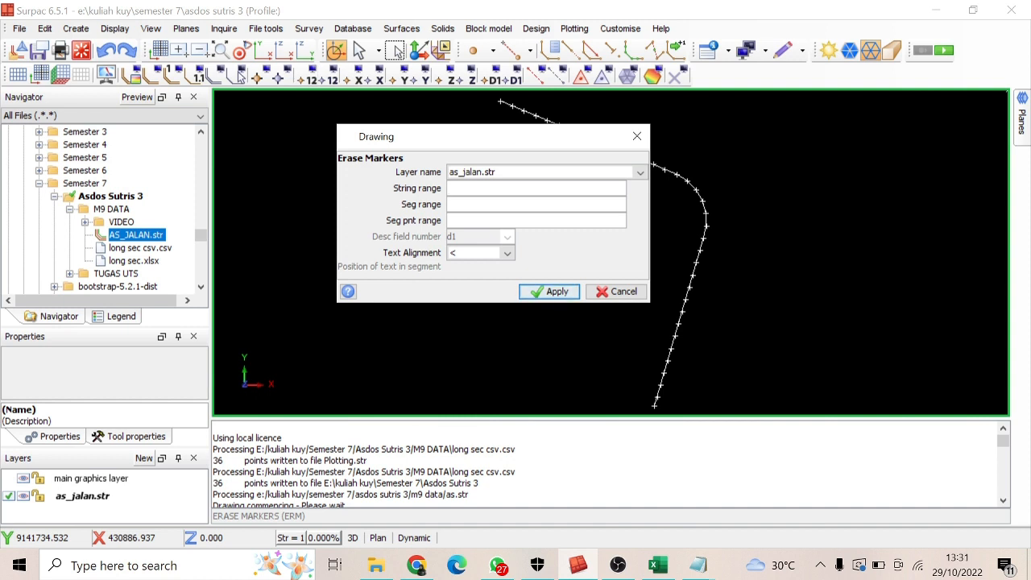
type("1")
left_click(552, 291)
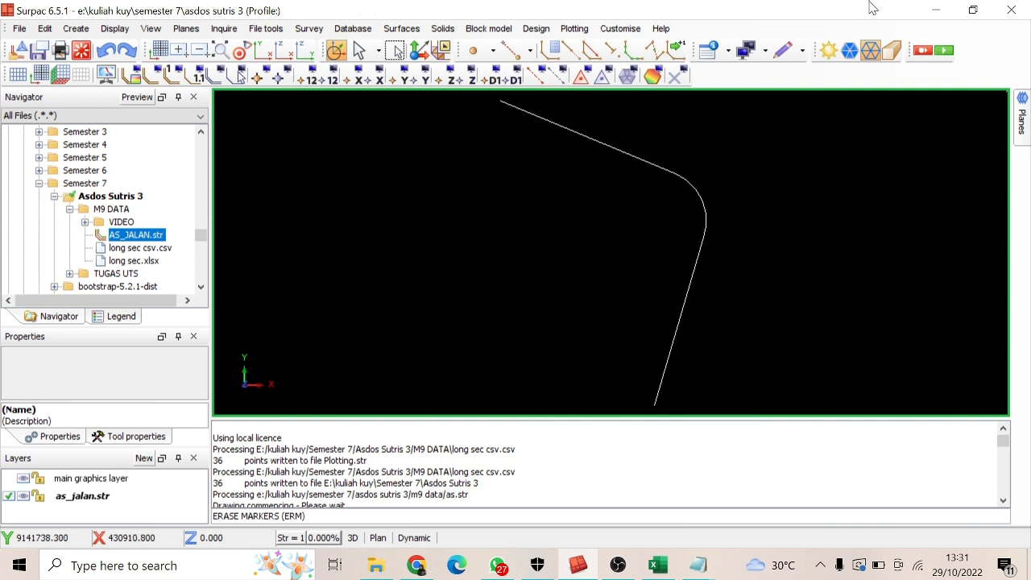
Redisplay the point markers on all points of the as_jalan.str layer
left_click(280, 76)
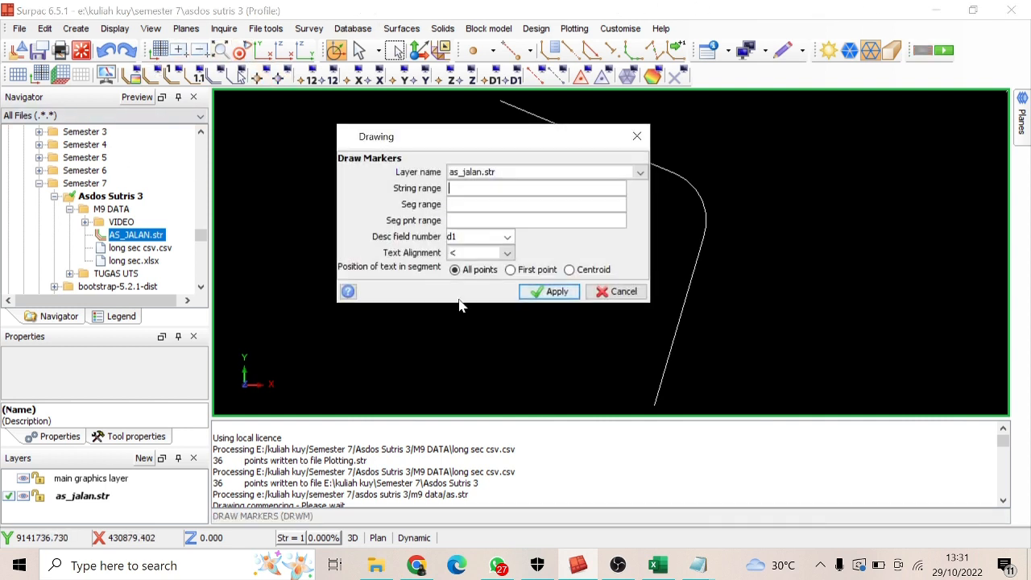
left_click(551, 292)
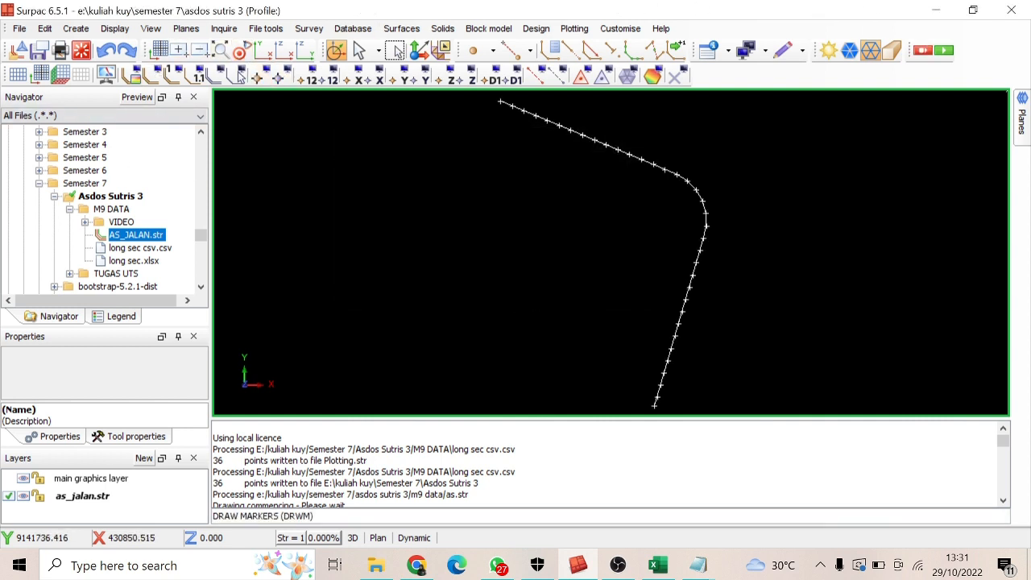
Display the segment point numbers of the as_jalan.str layer, then hide them again
left_click(306, 80)
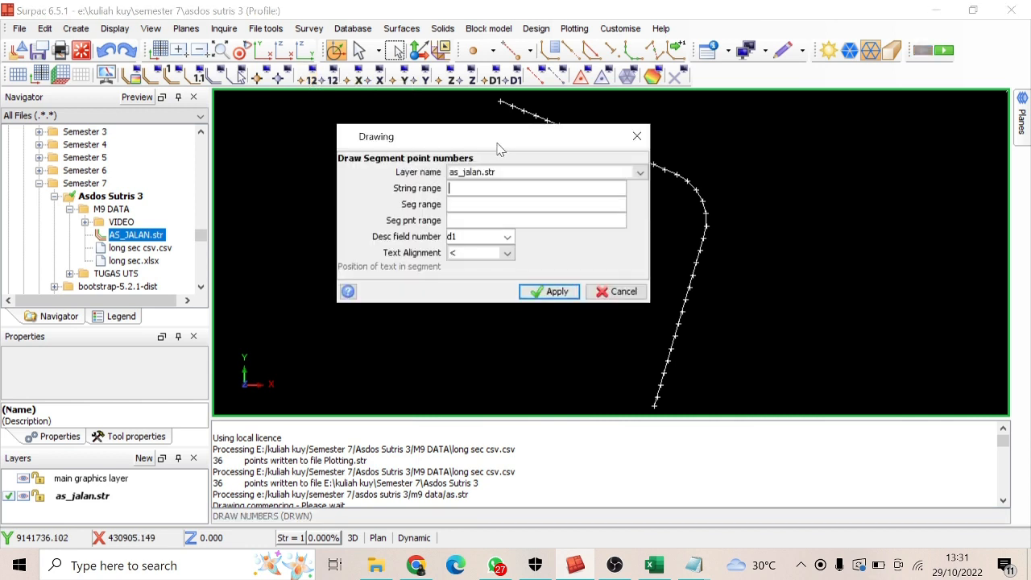
left_click(548, 290)
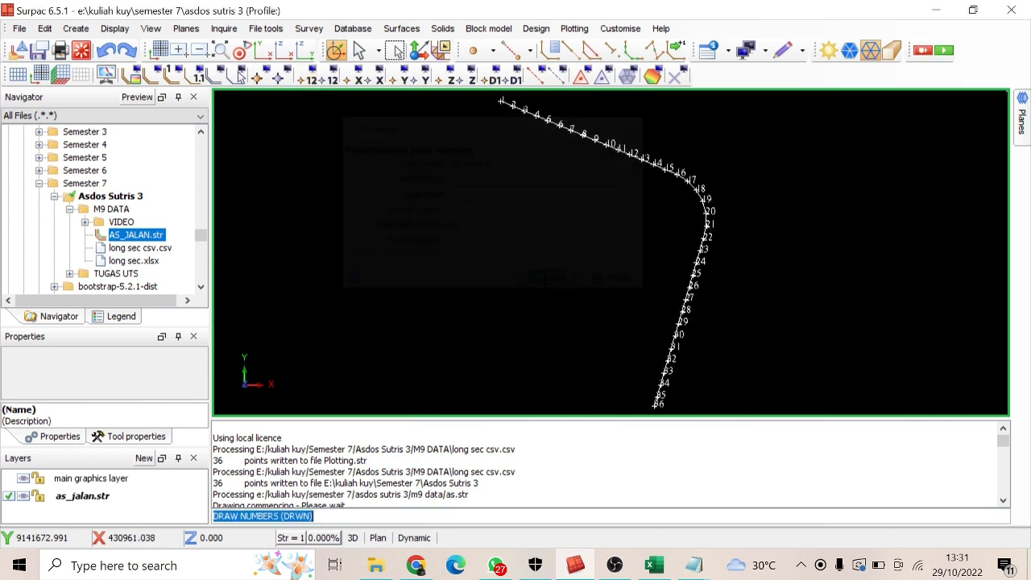
left_click(332, 78)
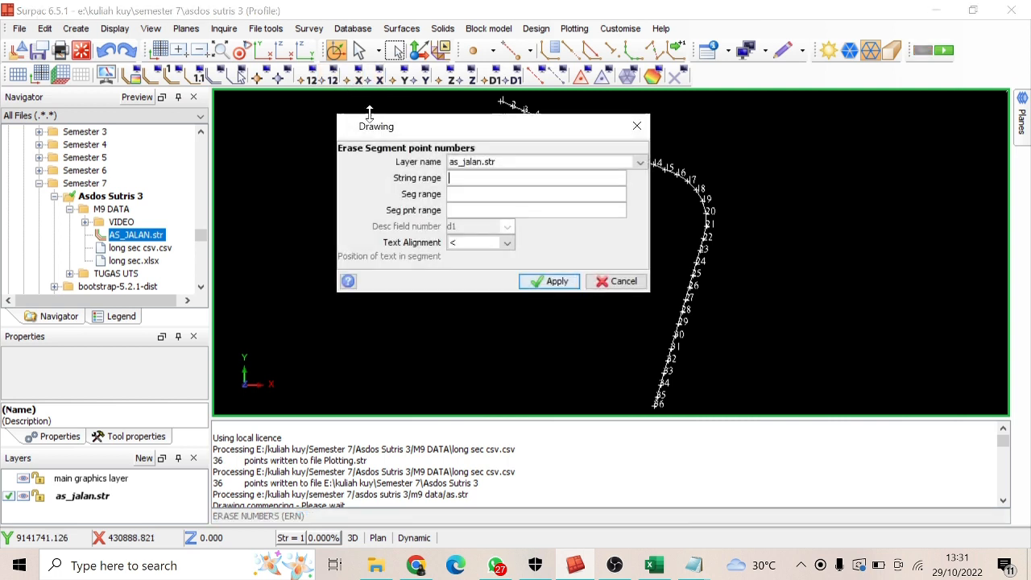
type("1")
left_click(555, 284)
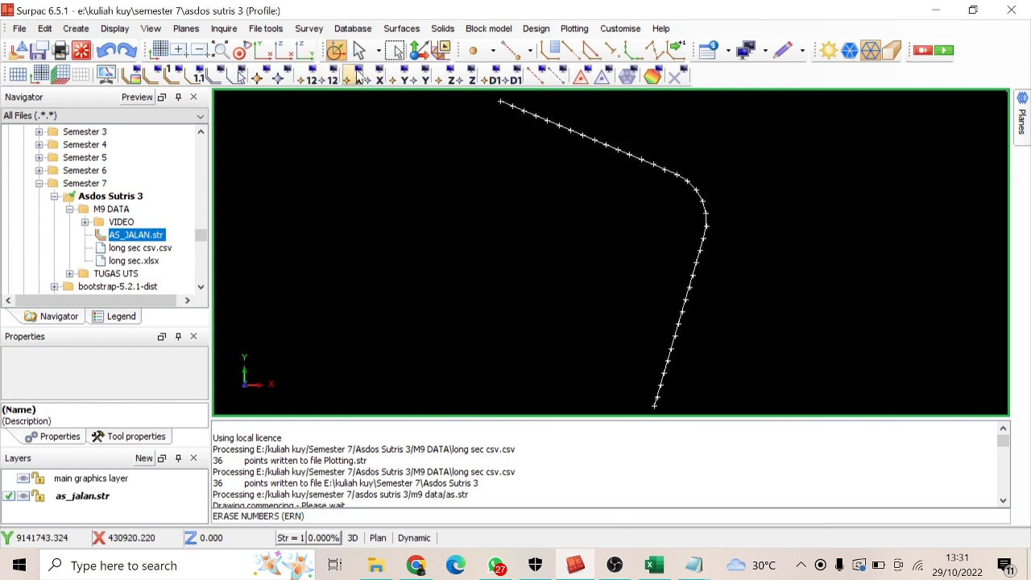
Display the X coordinate values at all points of the as_jalan.str layer, then hide them again
left_click(356, 76)
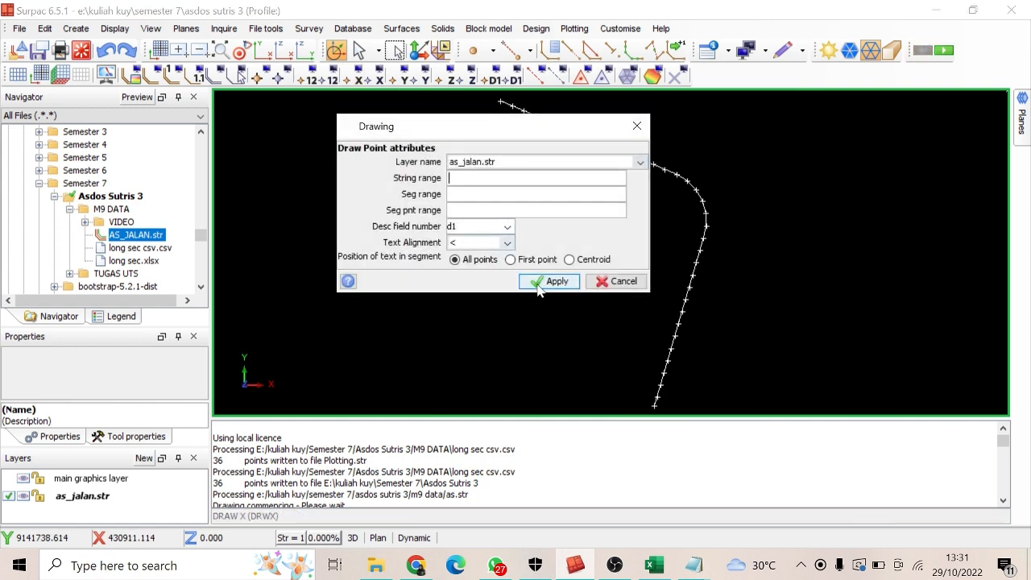
left_click(539, 285)
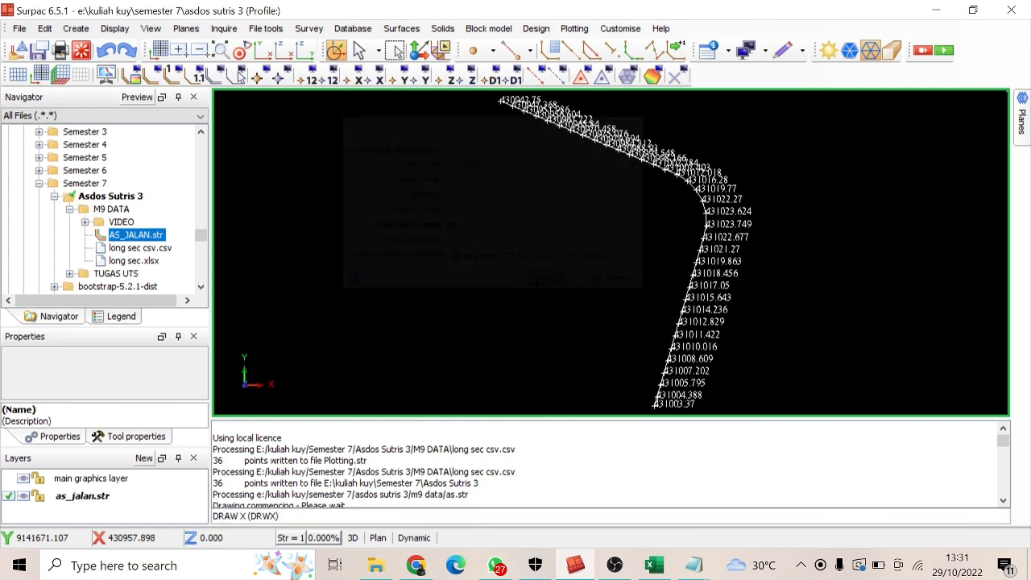
left_click(380, 76)
left_click(537, 281)
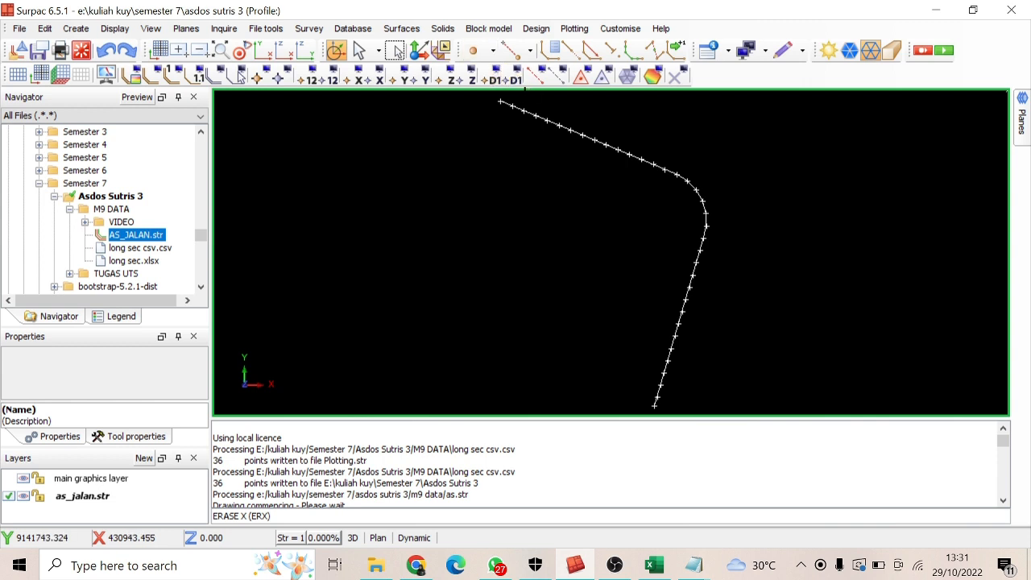
Display description field d1 at all points of as_jalan.str with text alignment <, checking the description columns in Excel
left_click(493, 77)
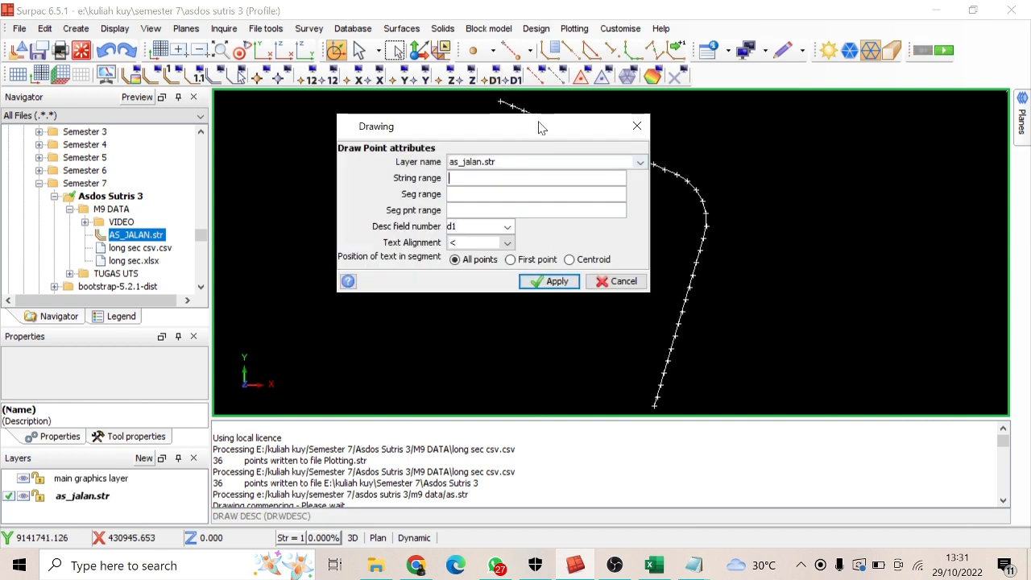
left_click_drag(533, 123, 555, 108)
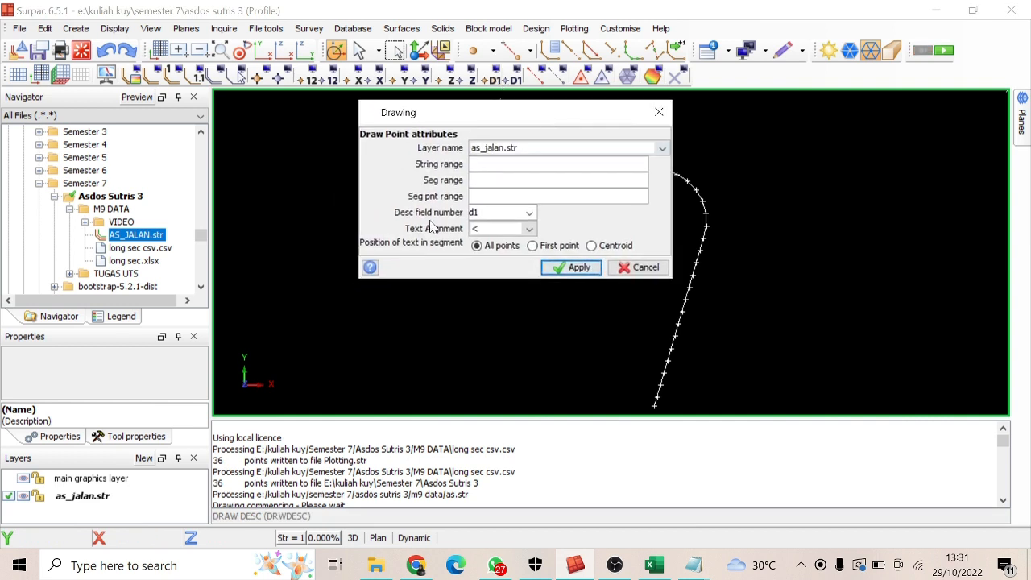
left_click(529, 212)
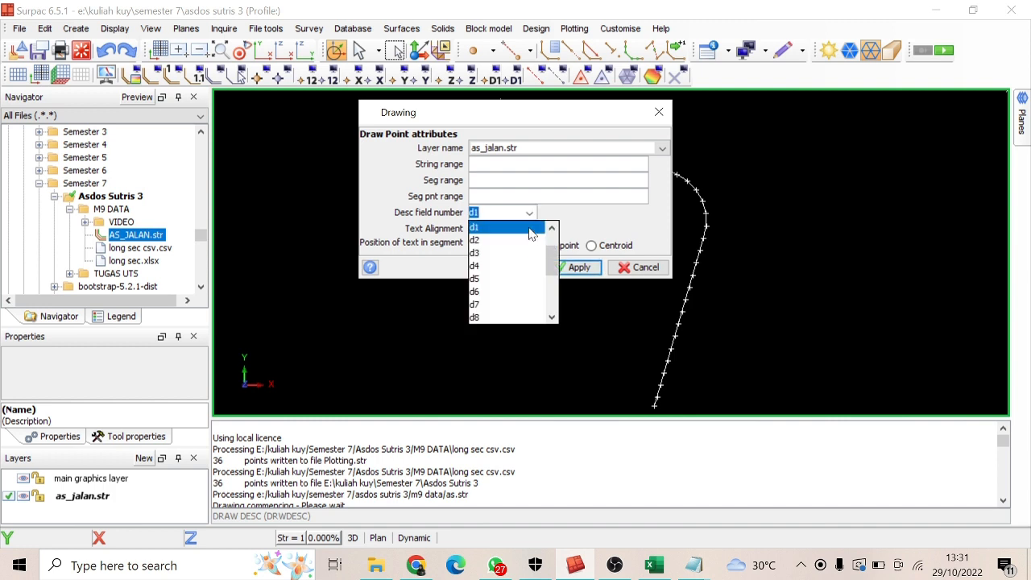
left_click(654, 566)
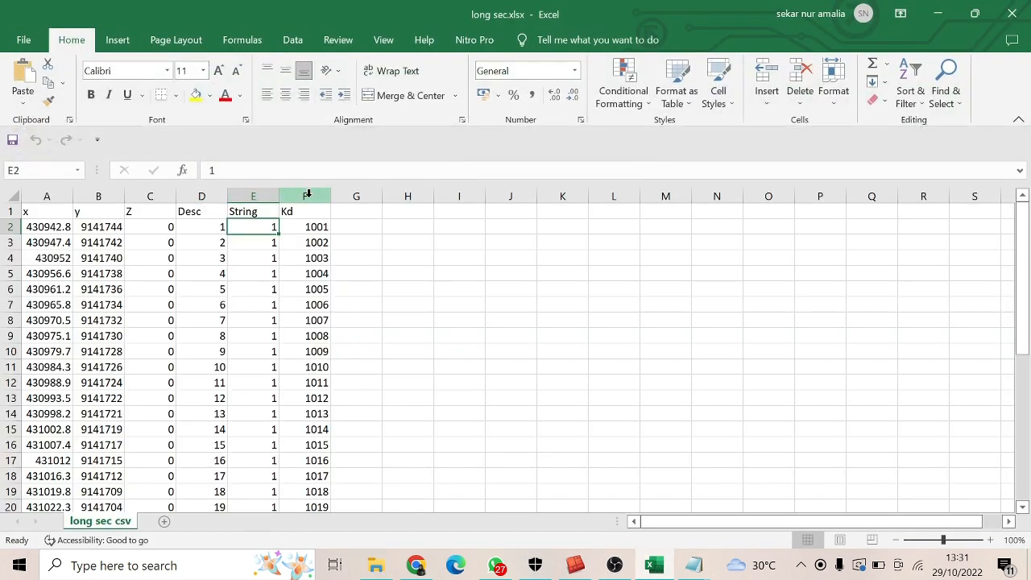
left_click(938, 14)
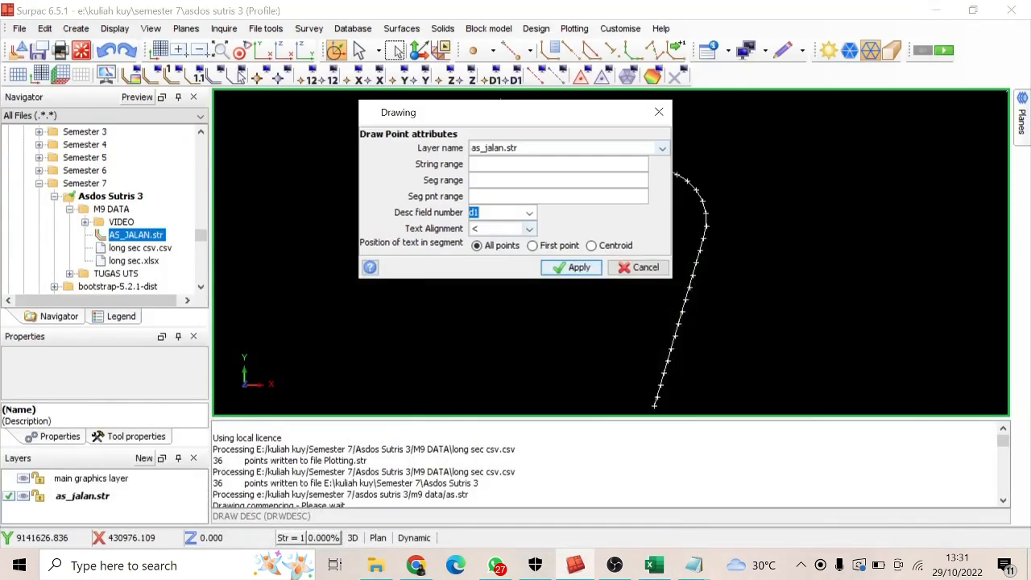
left_click(561, 268)
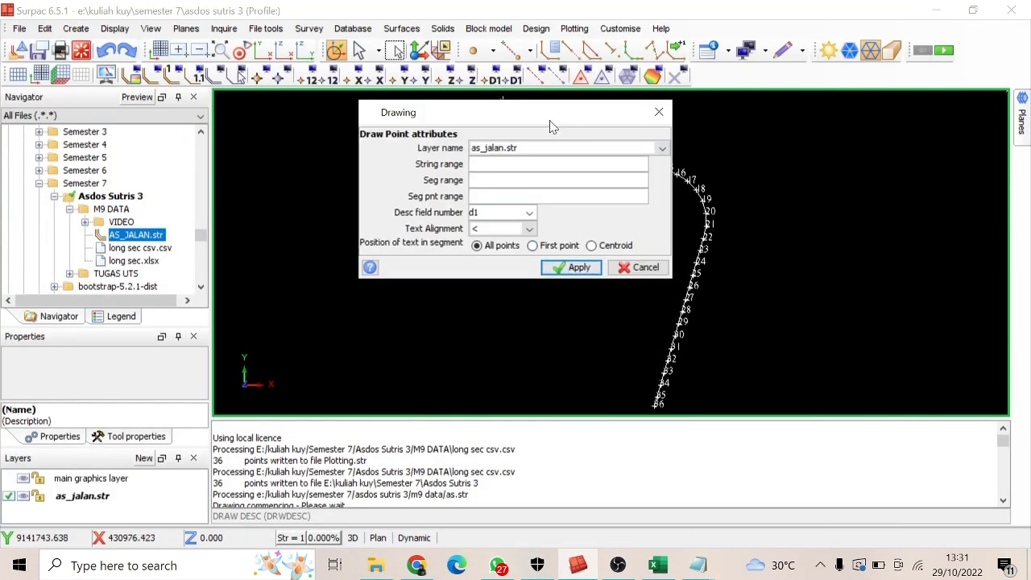
Compare the point descriptions with the Excel Desc column, then display d1 at all points with text alignment >
left_click_drag(550, 125, 388, 131)
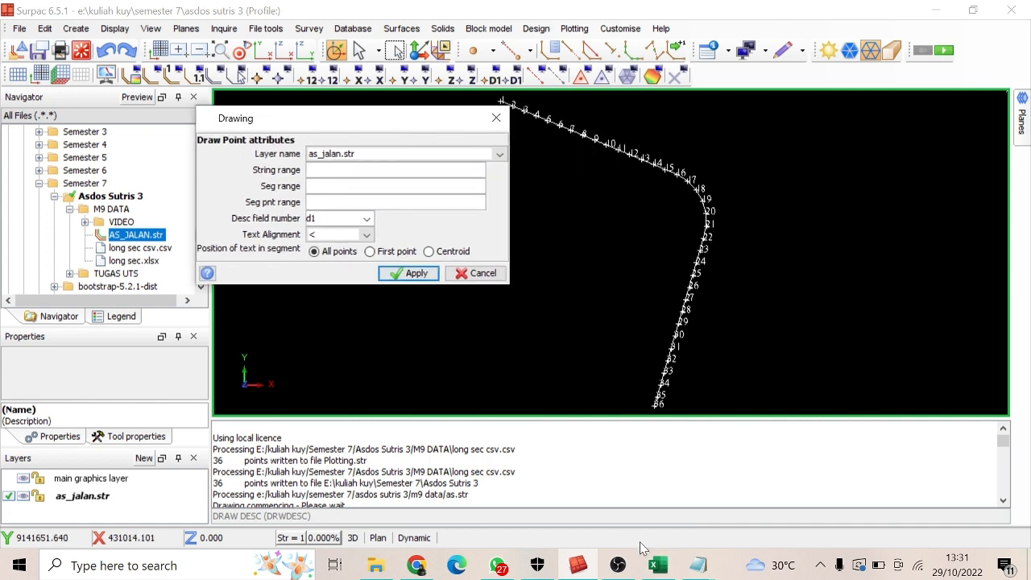
left_click(657, 565)
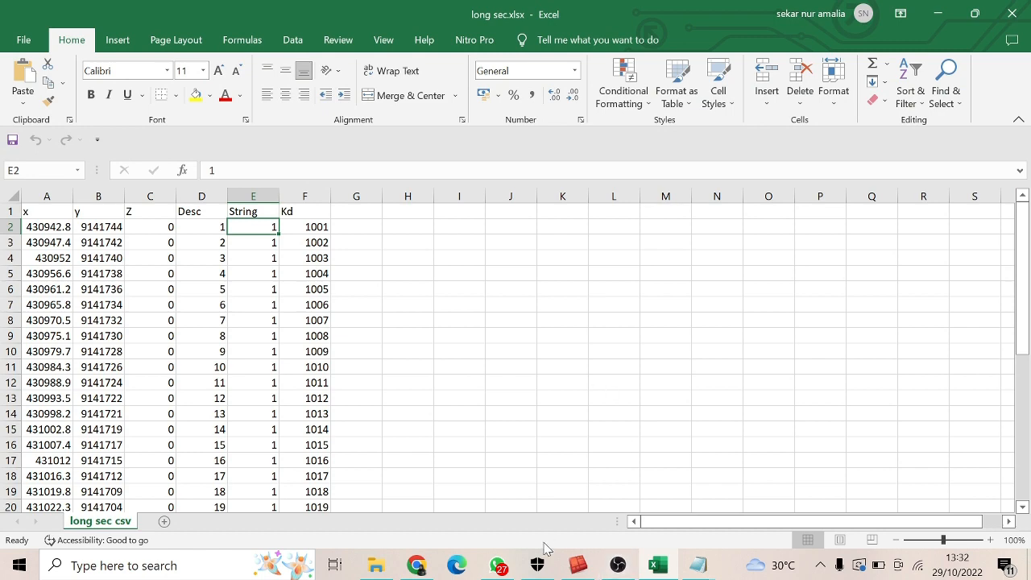
left_click(577, 566)
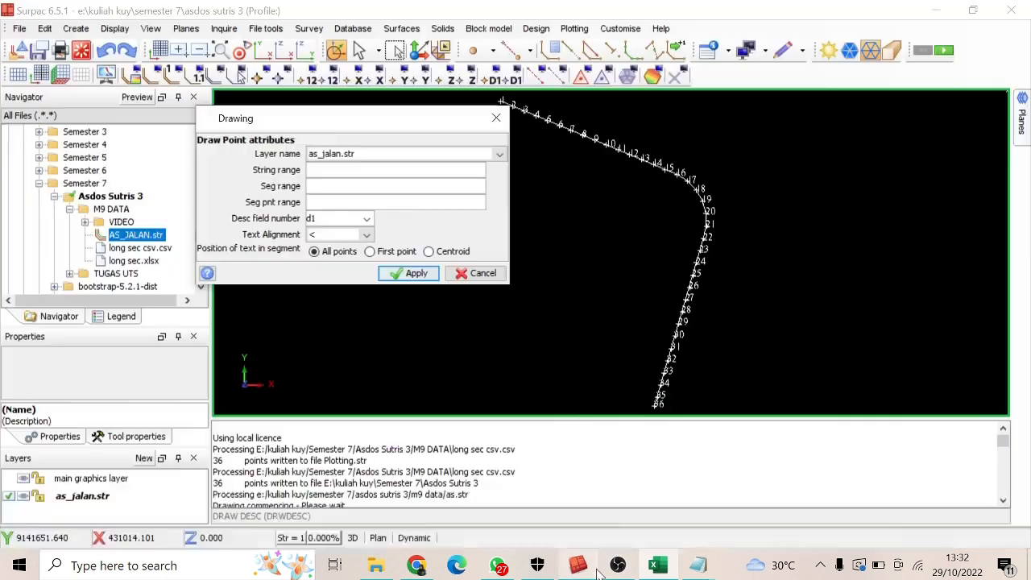
left_click(367, 235)
left_click(355, 263)
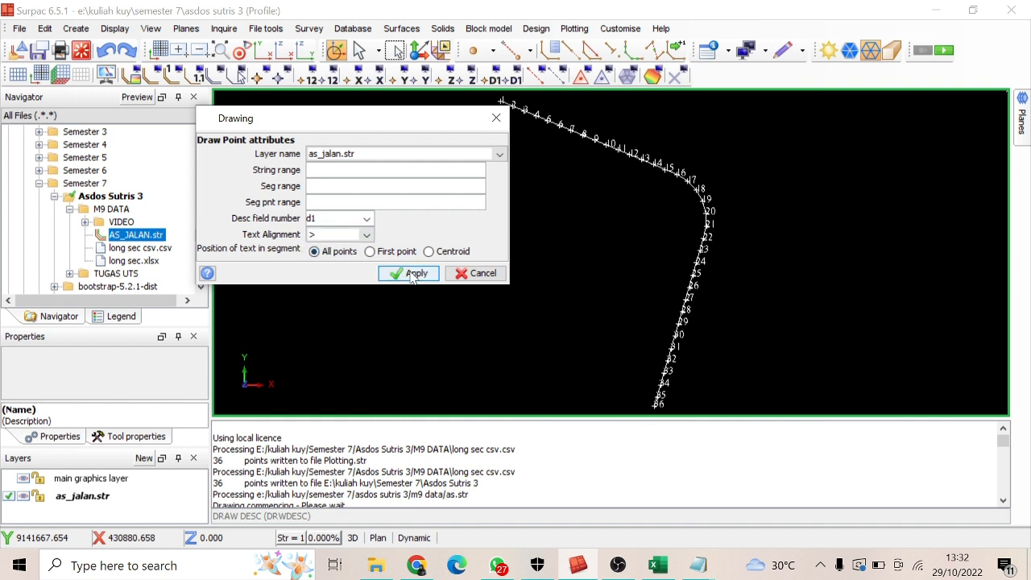
left_click(351, 235)
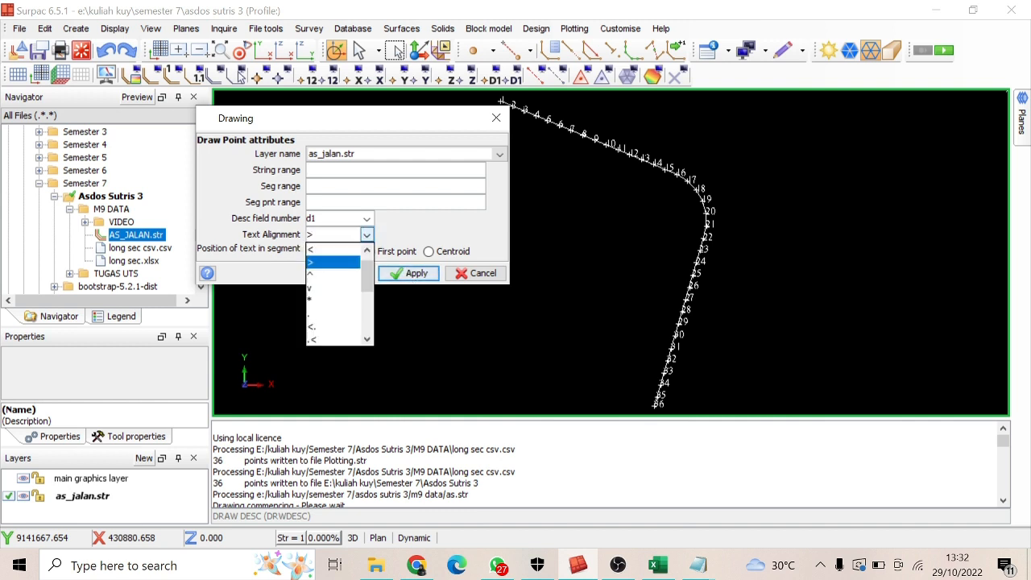
left_click(346, 245)
left_click(367, 236)
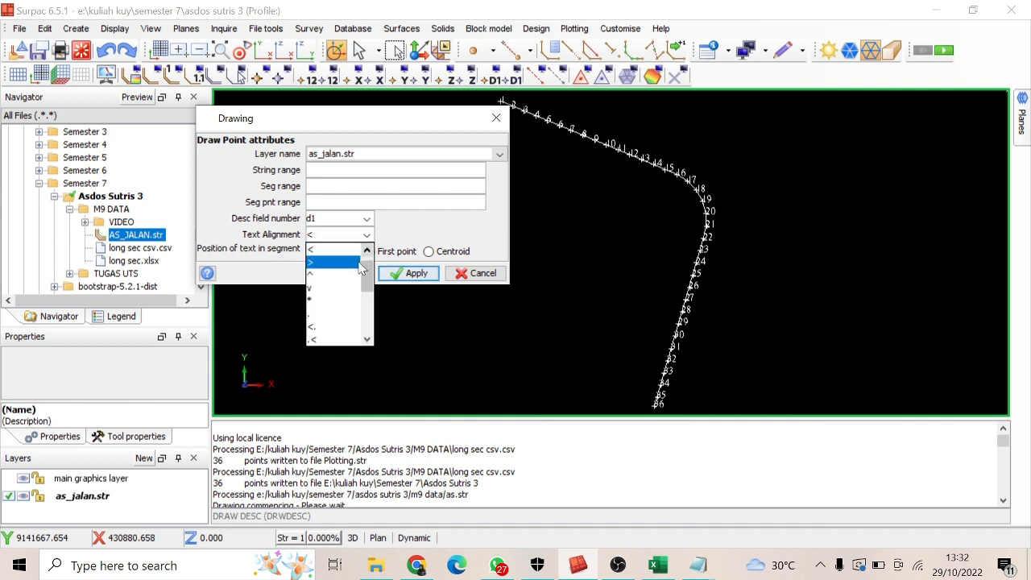
left_click(354, 264)
left_click(410, 273)
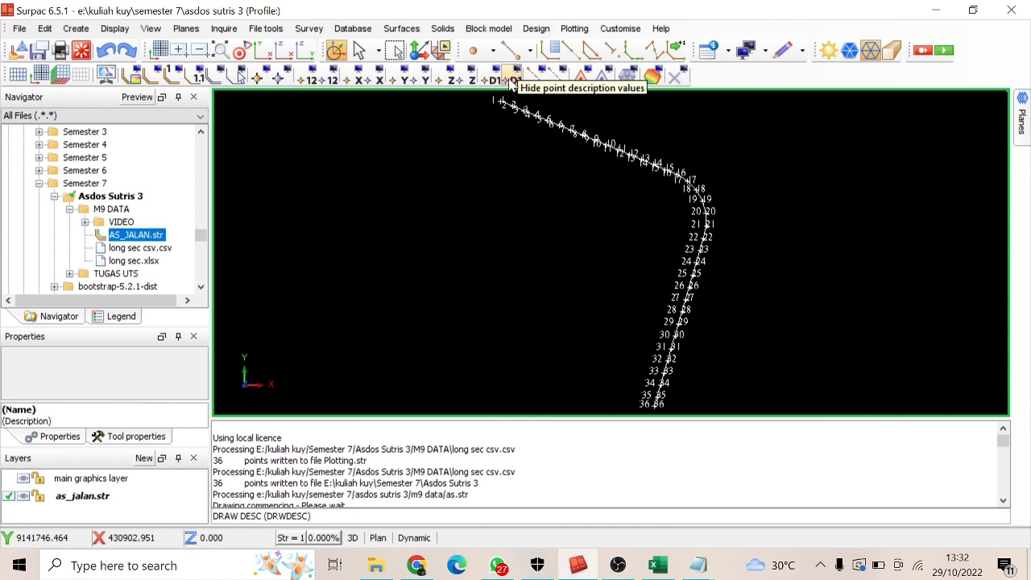
Hide the point description values of the as_jalan.str layer for both text alignments, < and >
left_click(493, 81)
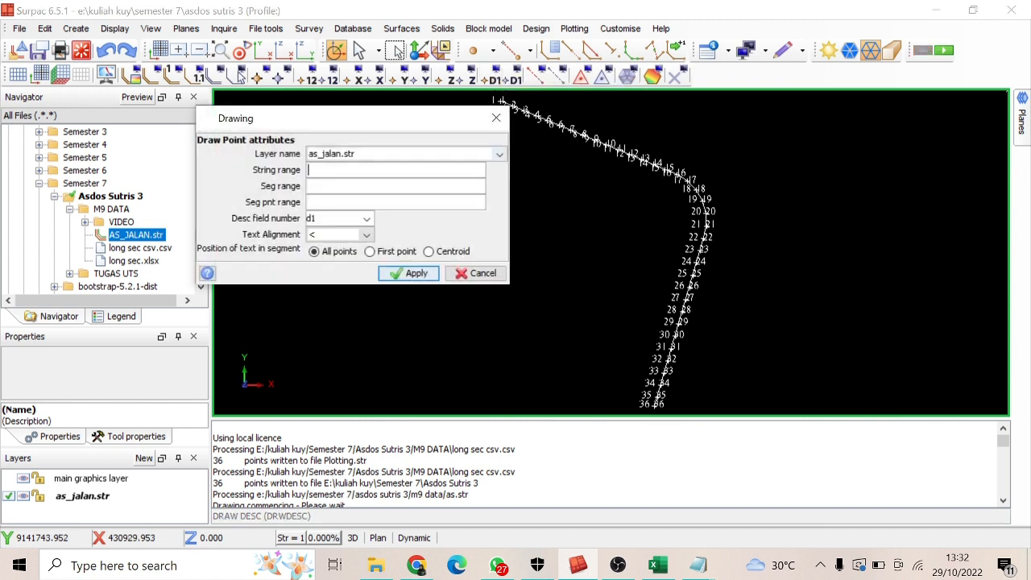
left_click(489, 119)
left_click(515, 80)
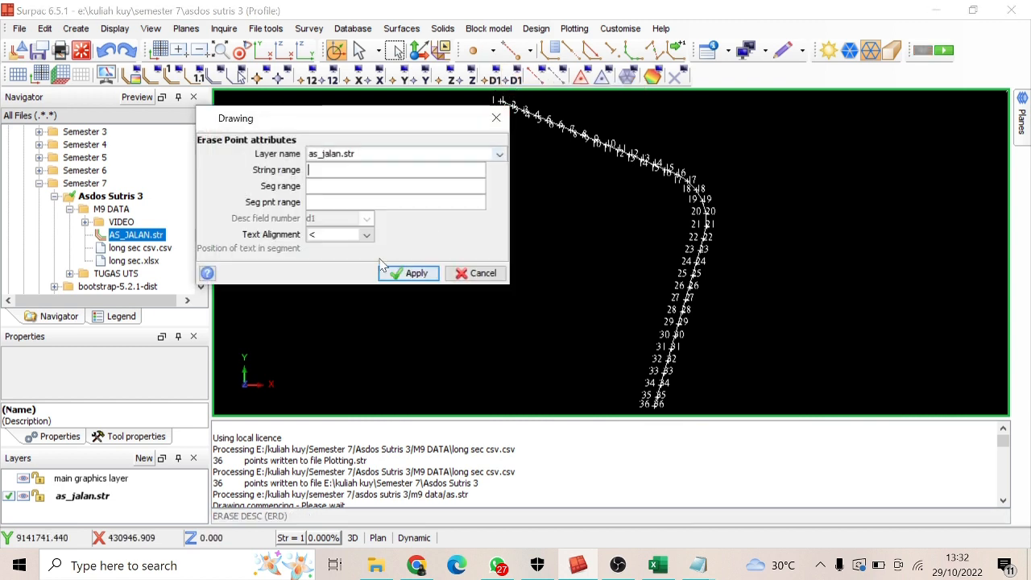
left_click(392, 276)
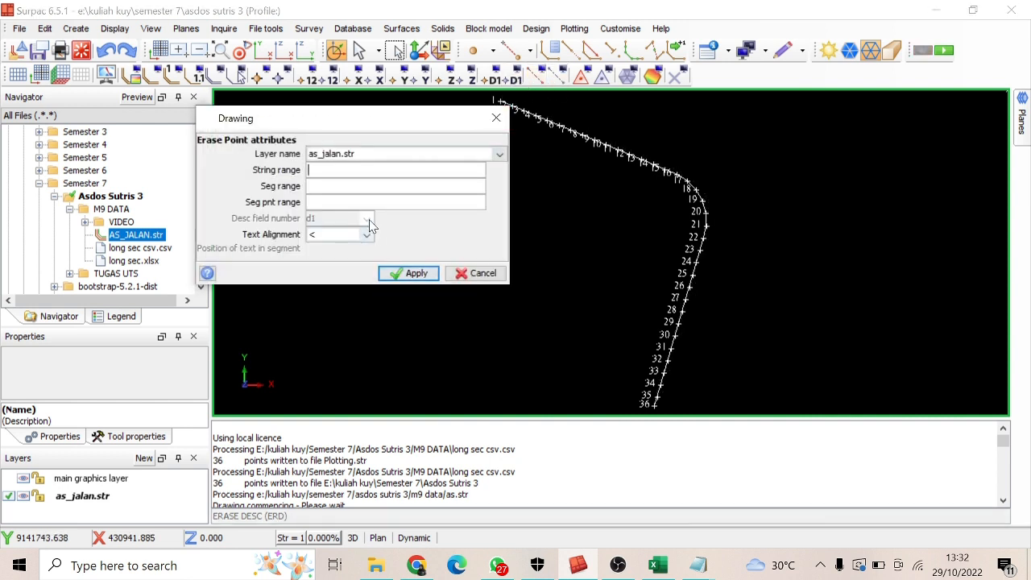
left_click(369, 239)
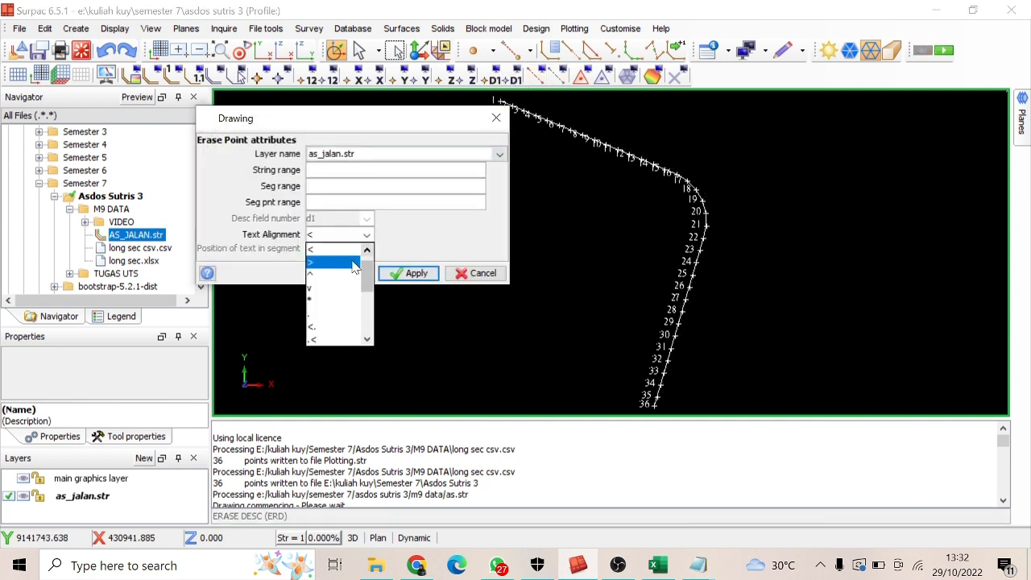
left_click(348, 260)
left_click(408, 273)
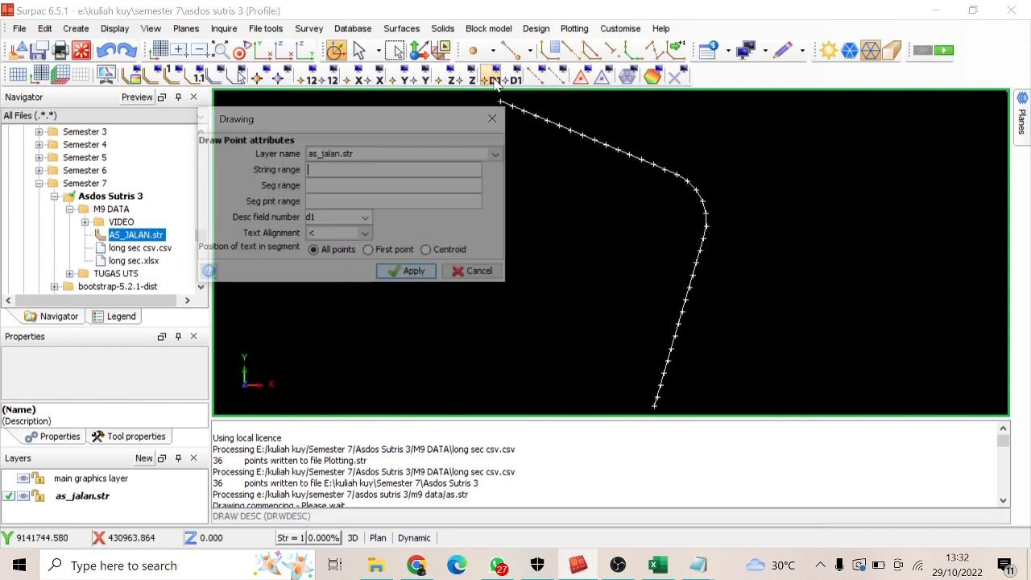
Display description d1 with alignment < and d2 with alignment > at all points of as_jalan.str, then hide the descriptions of string 1
left_click(494, 80)
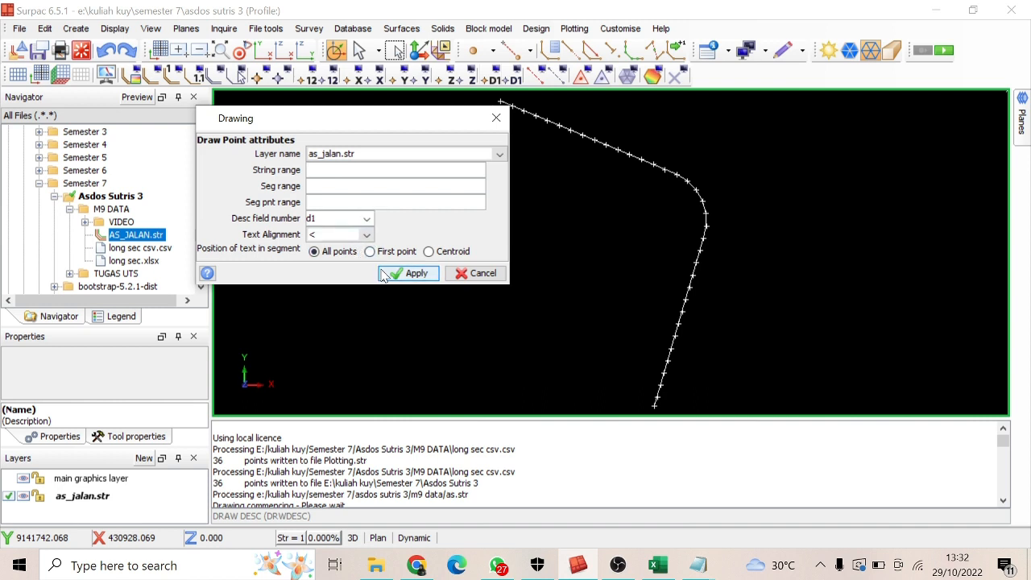
left_click(406, 273)
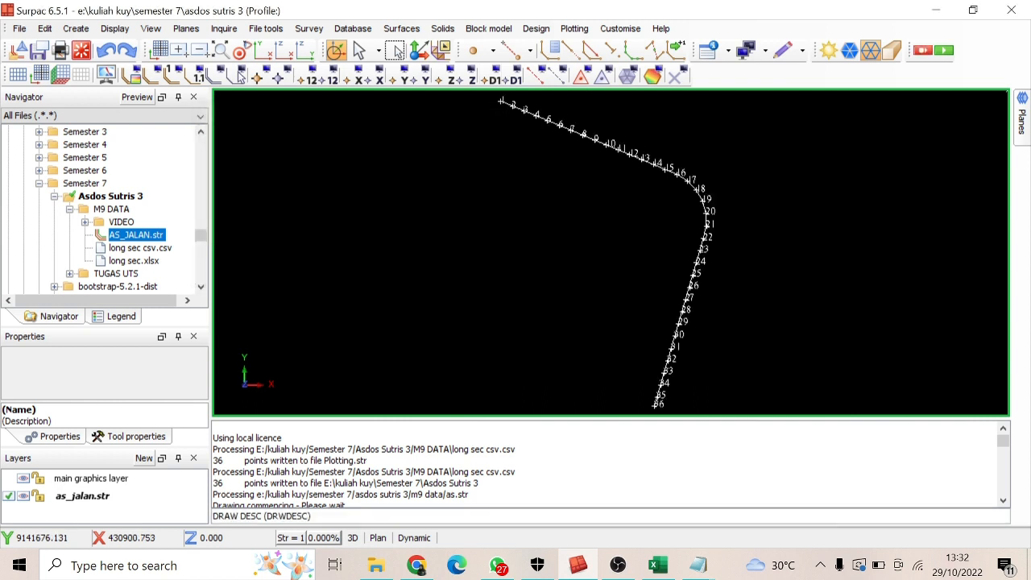
left_click(493, 79)
left_click(366, 234)
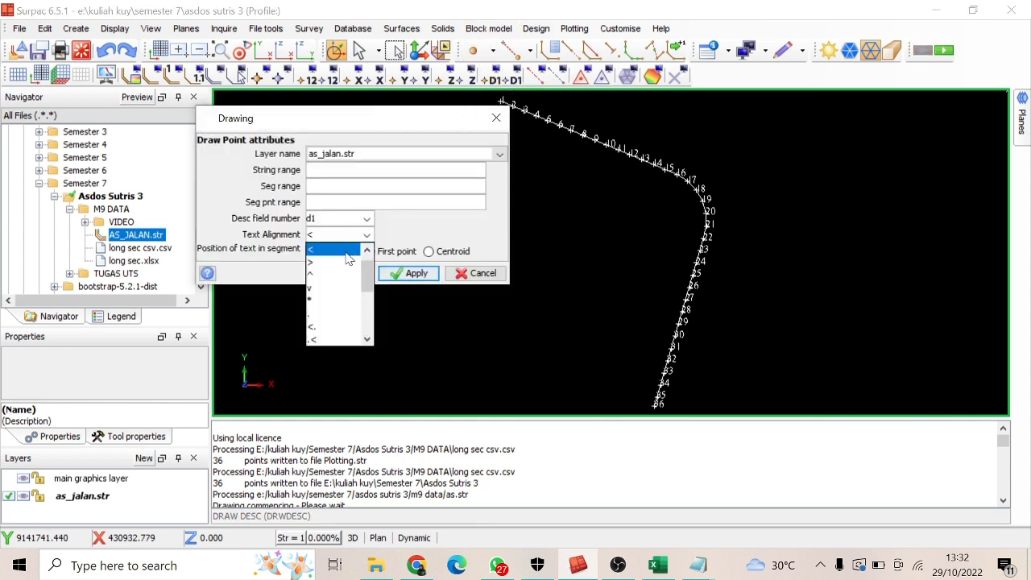
left_click(345, 263)
left_click(366, 218)
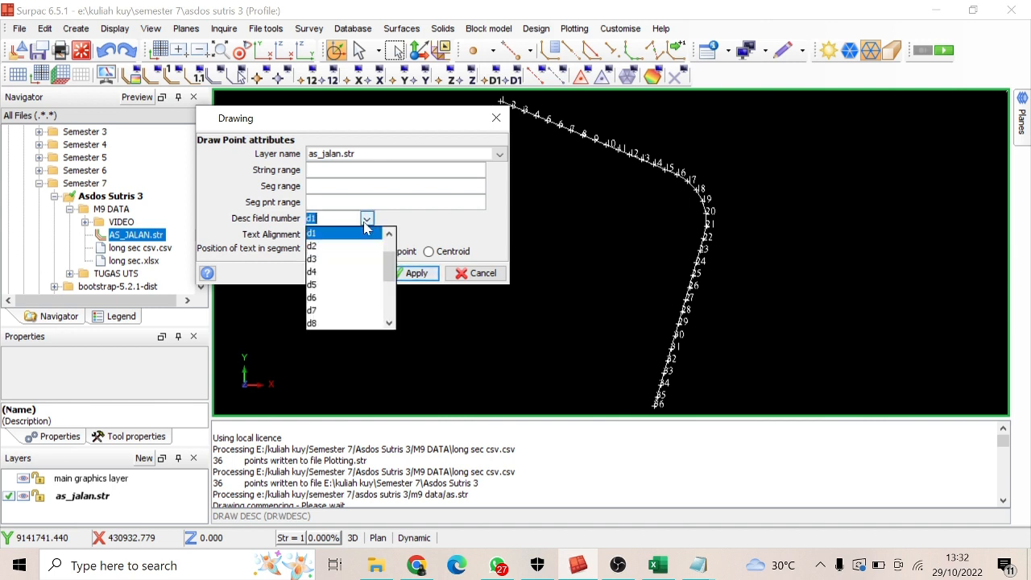
left_click(345, 246)
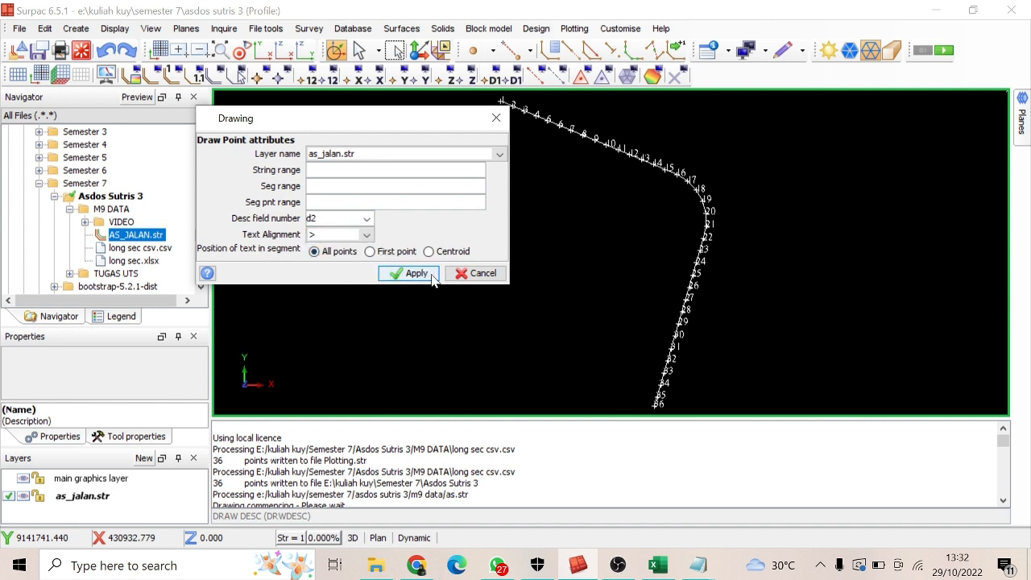
left_click(416, 274)
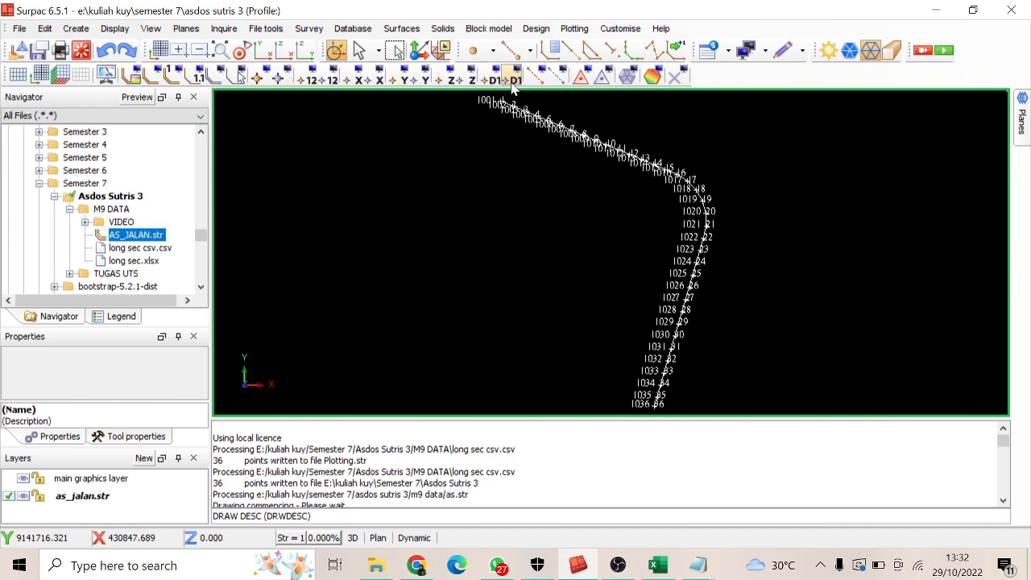
left_click(512, 80)
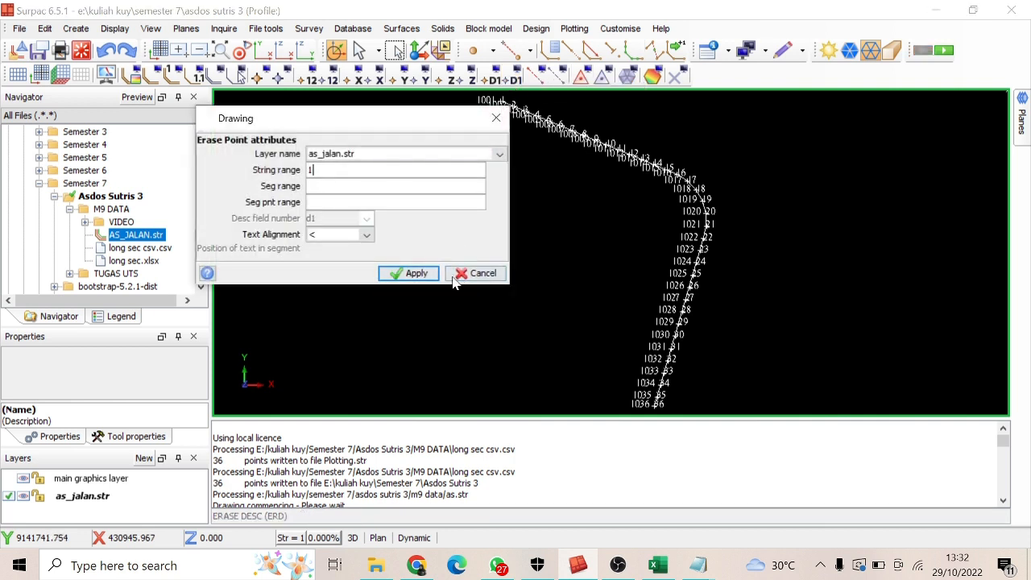
left_click(412, 274)
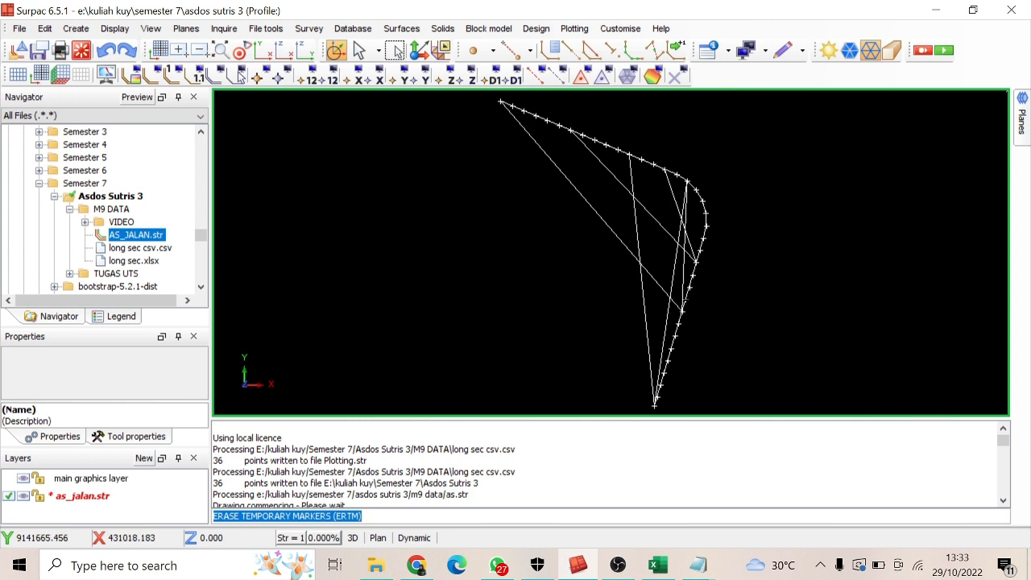
Check the long section coordinate table in Excel, then return to Surpac and show the Edit toolbar
left_click(657, 566)
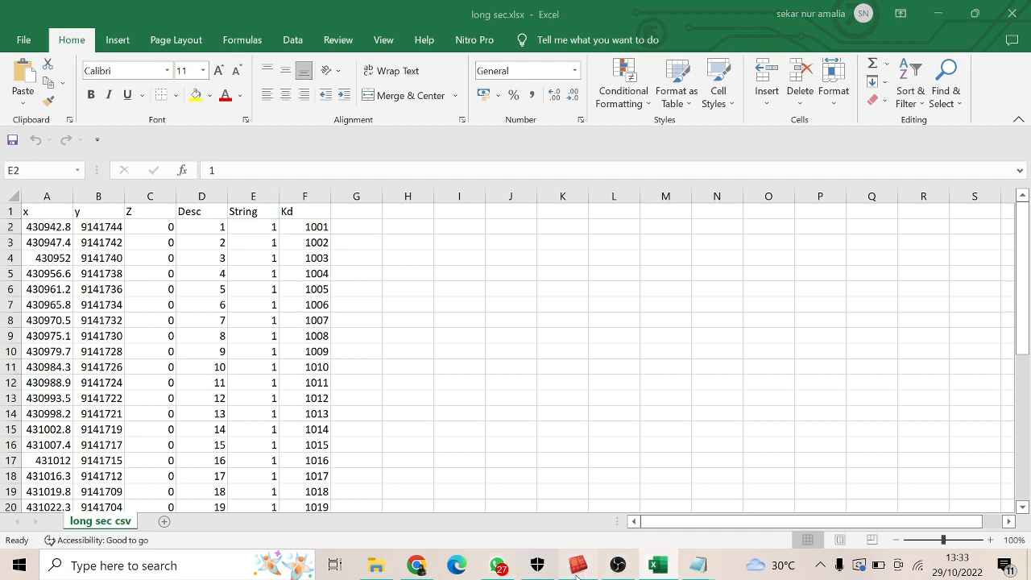
left_click(578, 569)
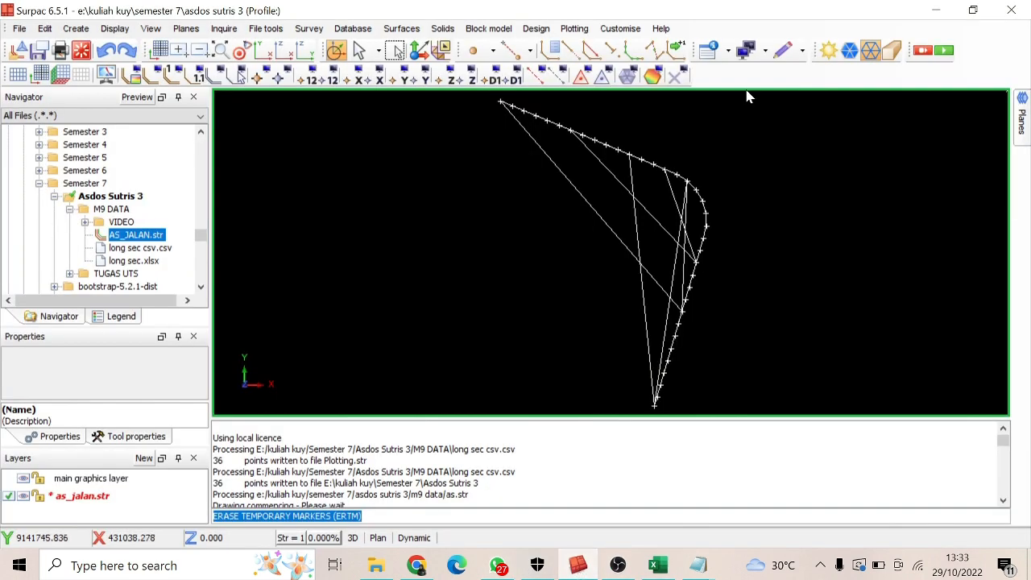
right_click(769, 79)
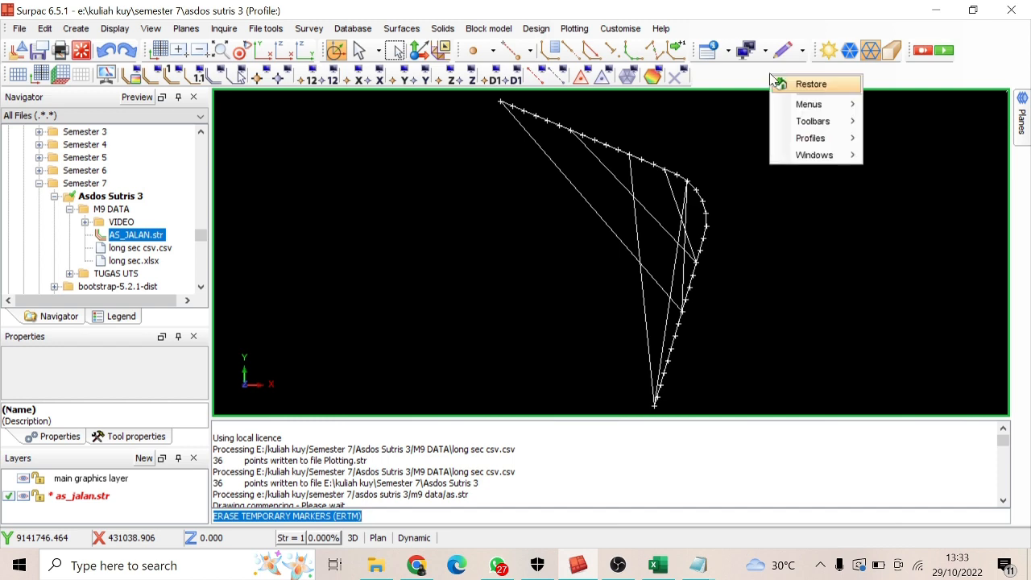
mouse_move(830, 127)
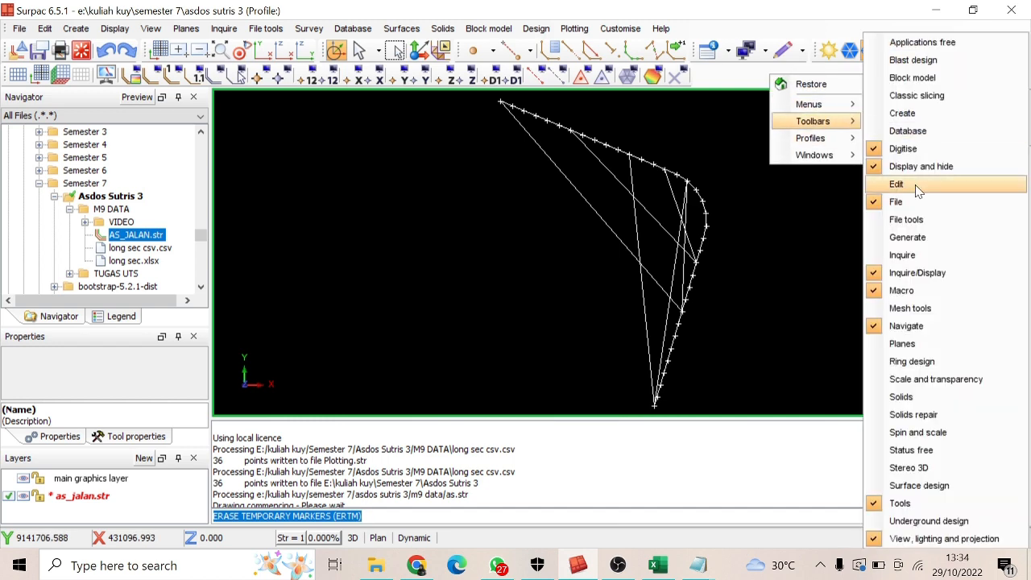
left_click(882, 183)
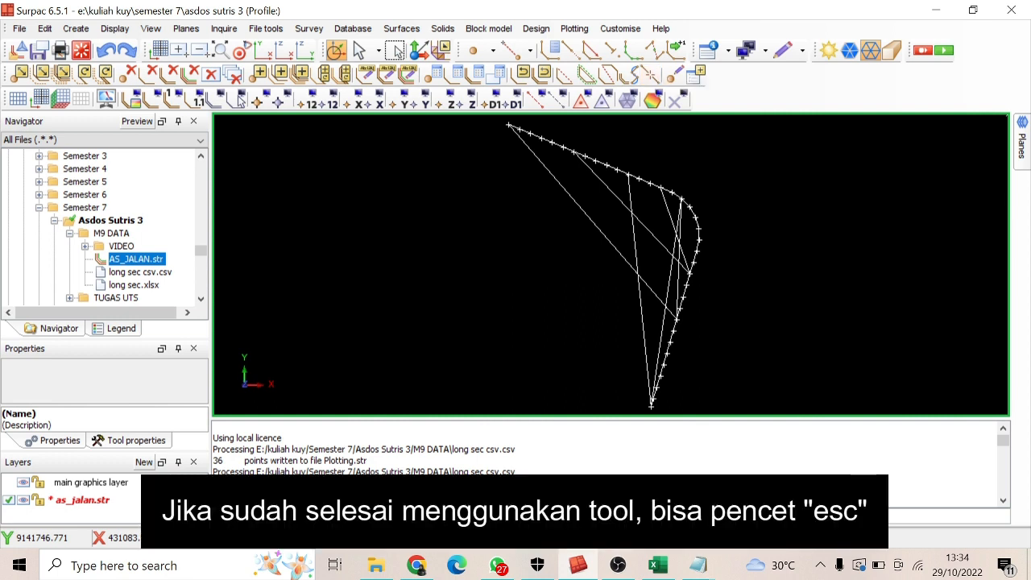
Remove all the lines connecting the as_jalan.str points, including the stray ones crossing the bend, keeping the point markers
left_click(151, 74)
left_click(681, 225)
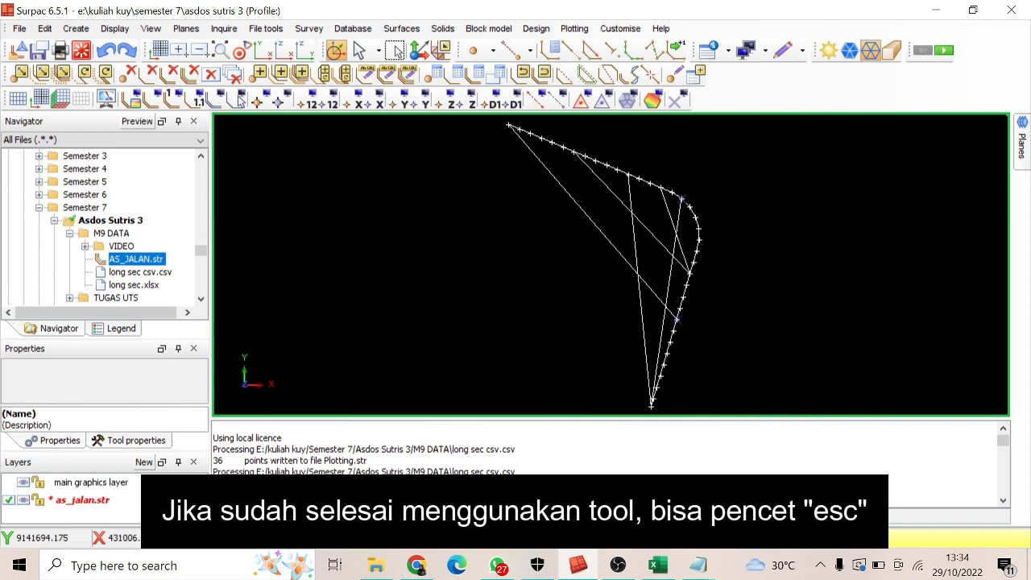
left_click(629, 211)
left_click(592, 222)
left_click(640, 287)
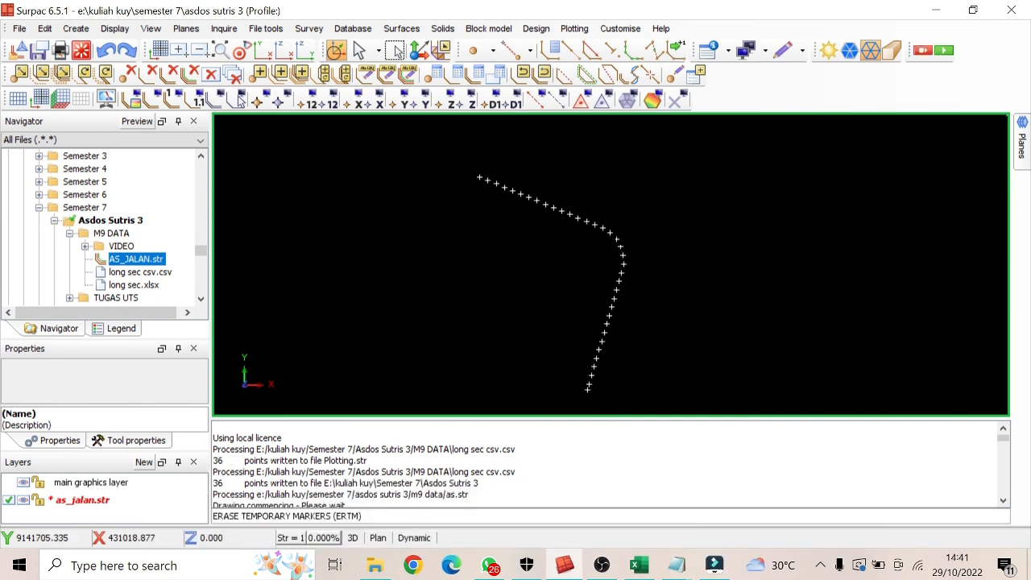
Create a new layer named garis_as and make it the active layer
scroll(614, 244, "up", 1)
middle_click_drag(609, 245, 596, 225)
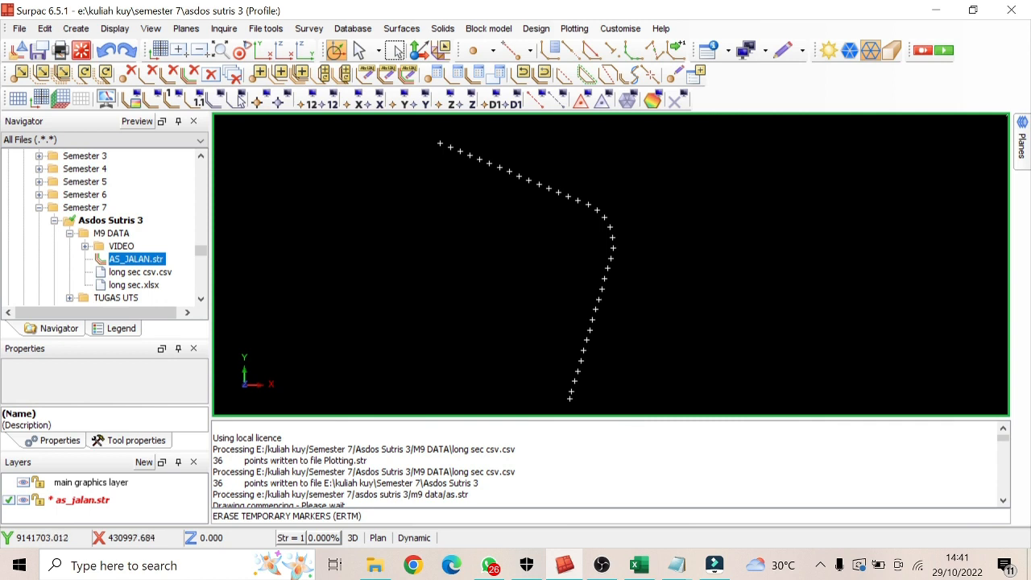
left_click(146, 463)
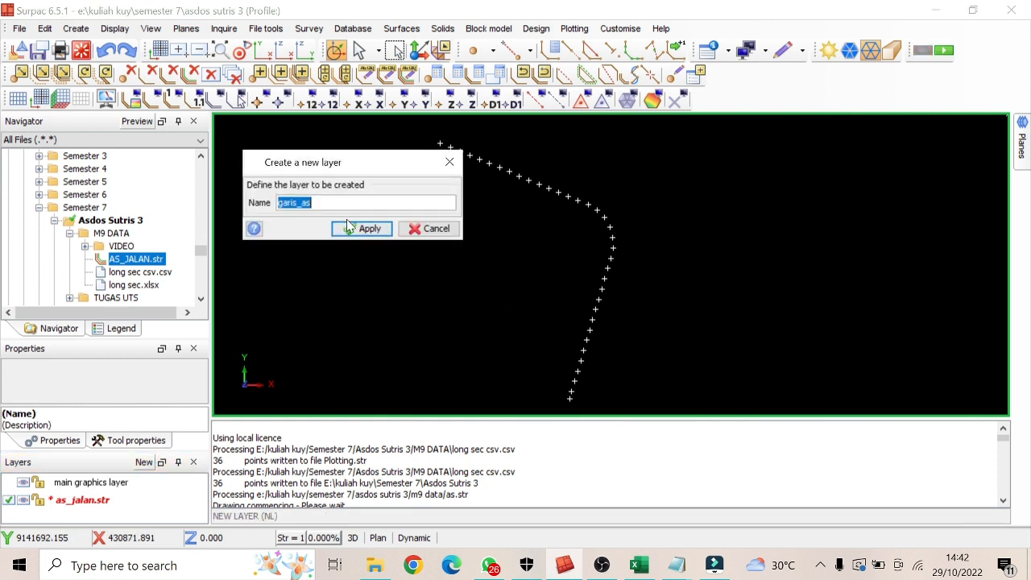
left_click(360, 229)
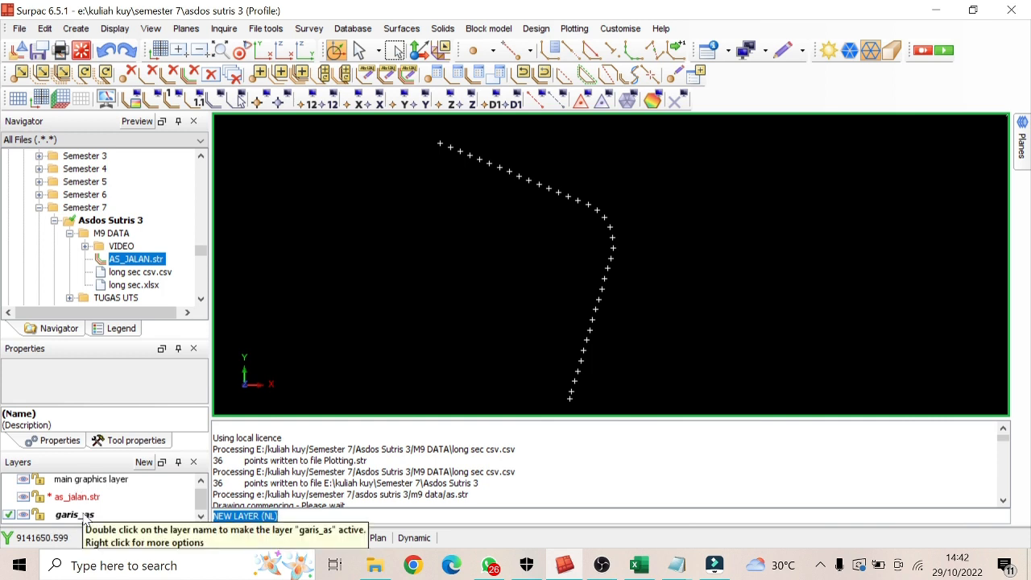
left_click(84, 520)
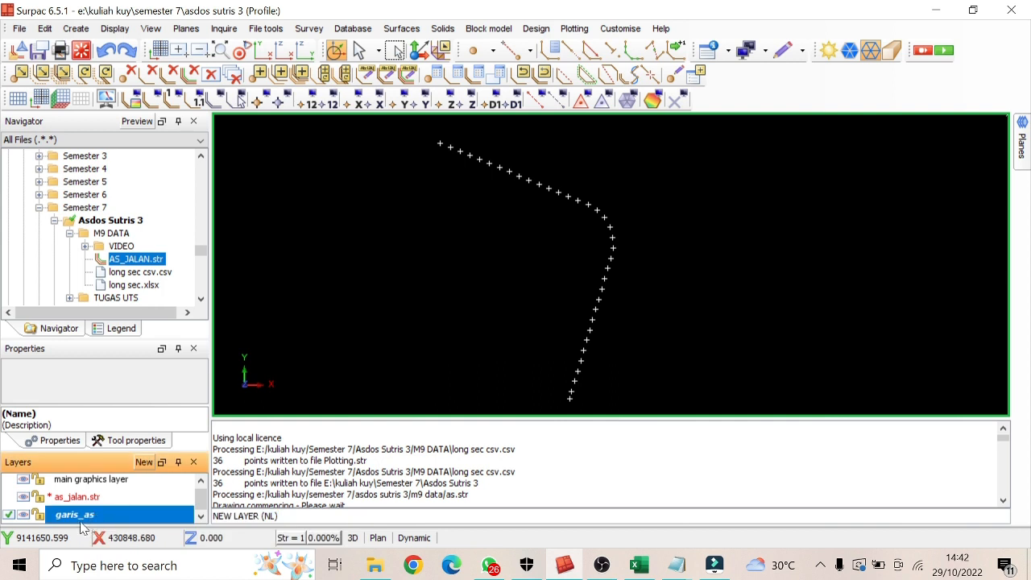
left_click(7, 498)
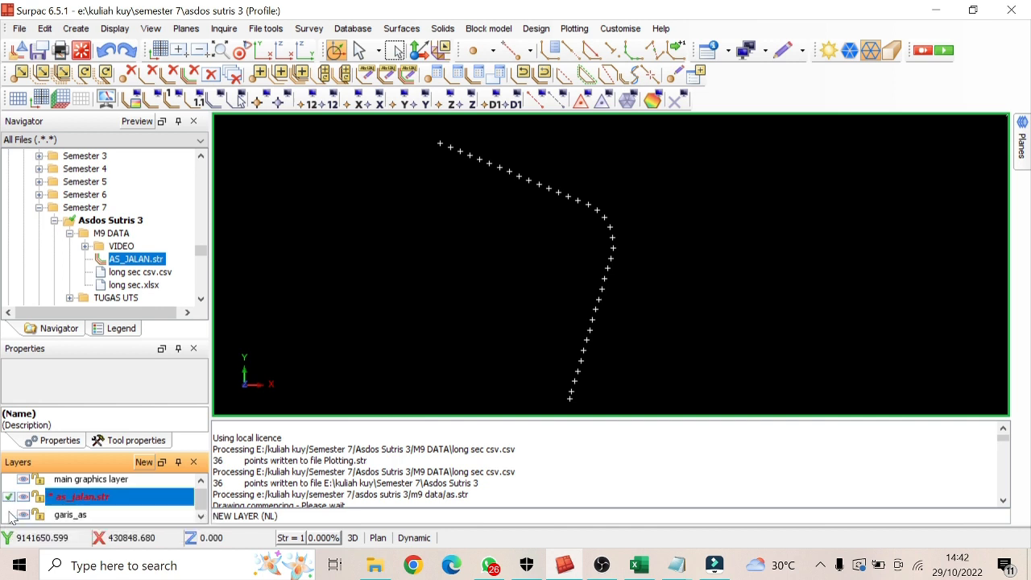
left_click(9, 513)
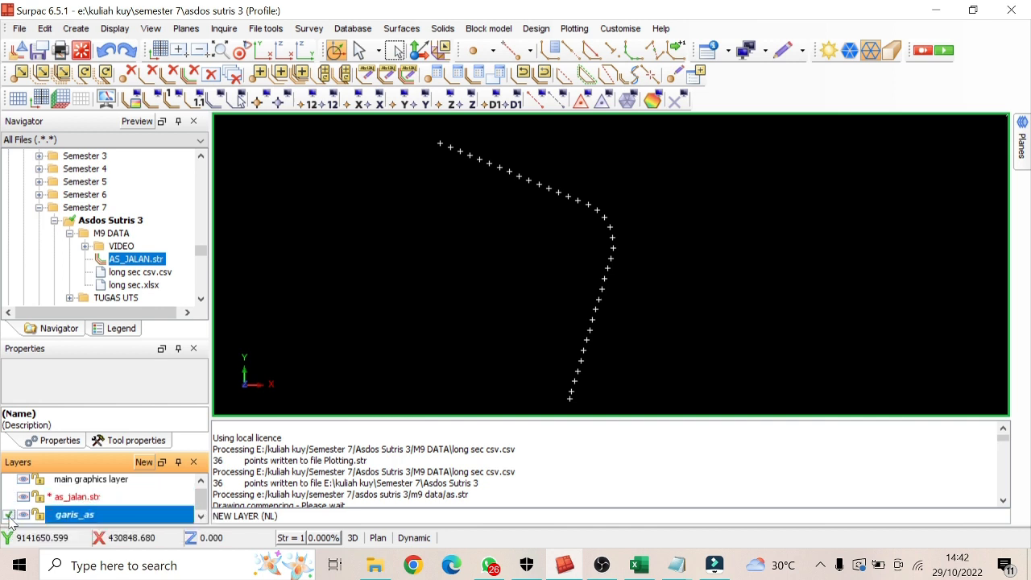
Start a new segment for mouse digitising on garis_as with the snap mode set to Point
left_click(618, 58)
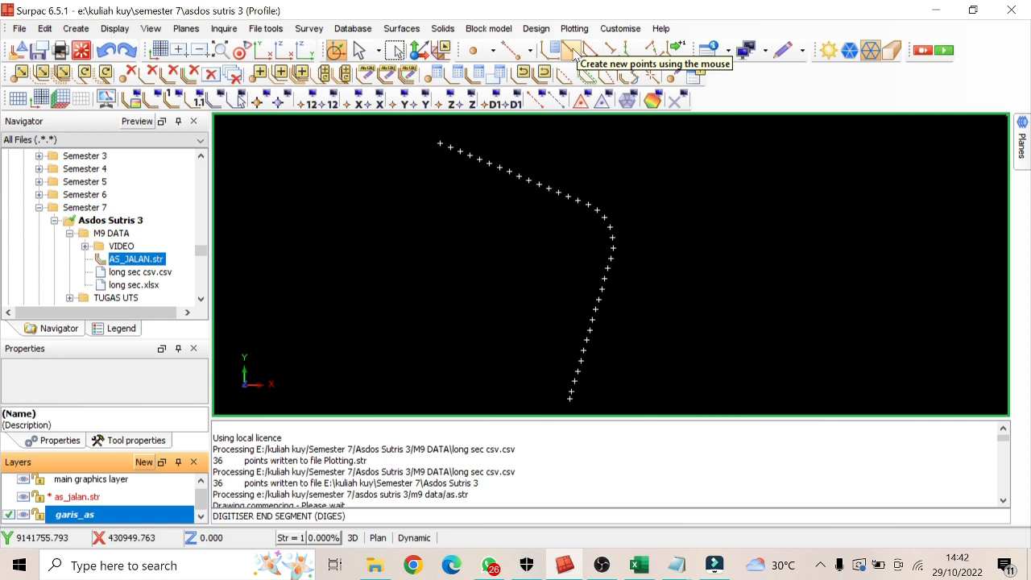
left_click(573, 53)
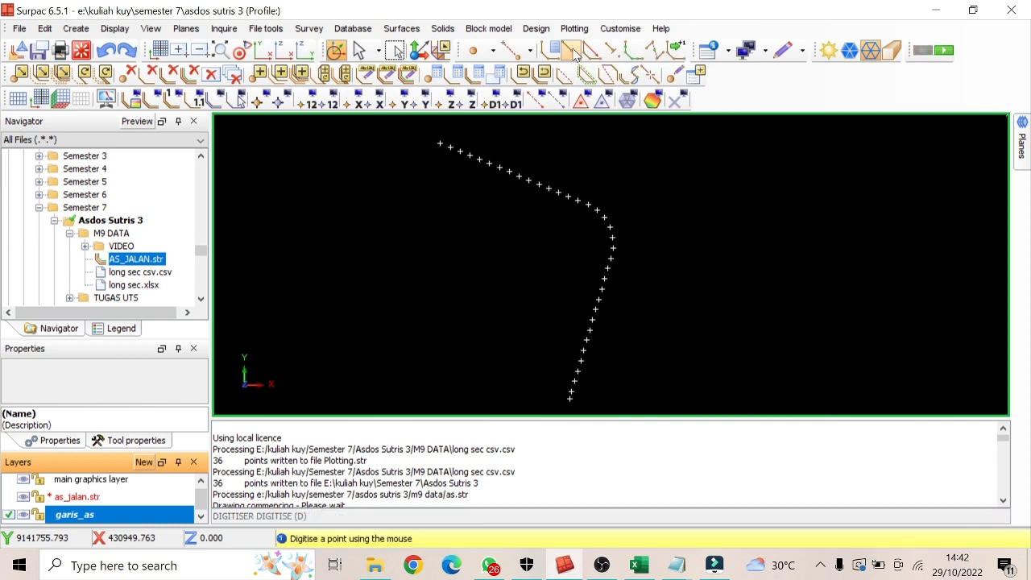
left_click(530, 53)
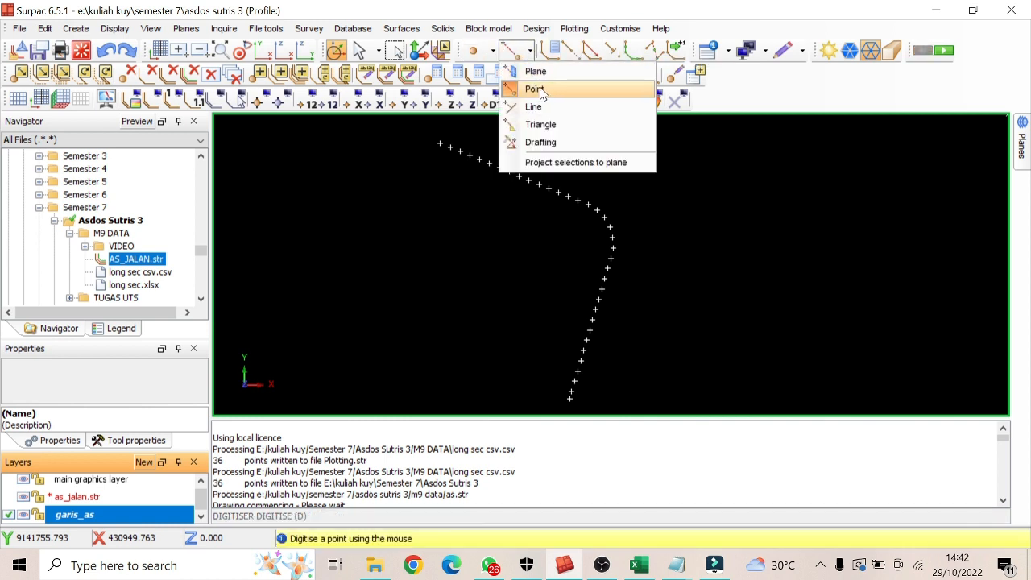
left_click(534, 90)
Digitise the road centreline on garis_as by snapping to every as_jalan.str point in order, from the northwest end to the south end
scroll(431, 169, "up", 5)
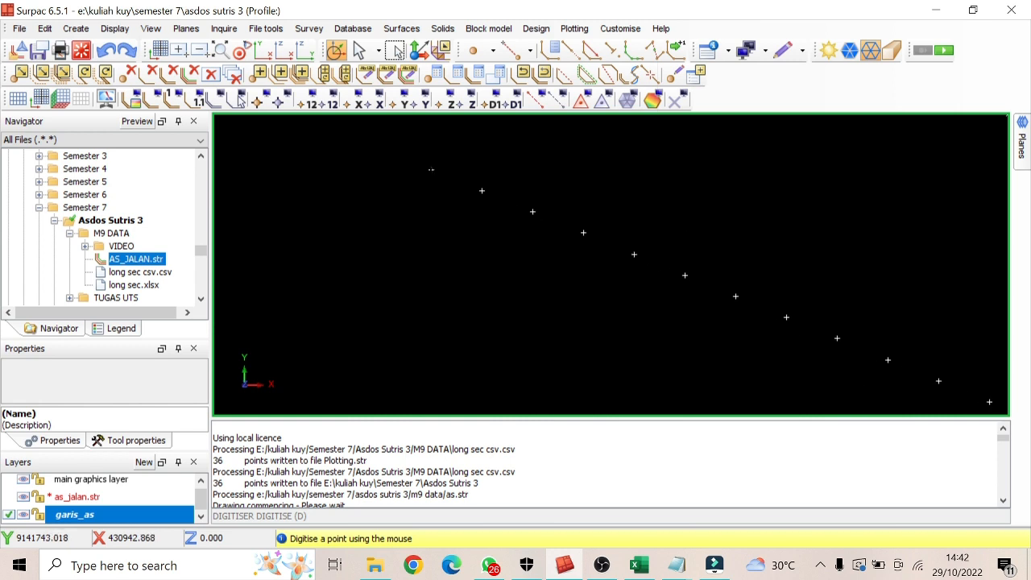
scroll(431, 169, "up", 3)
left_click(419, 158)
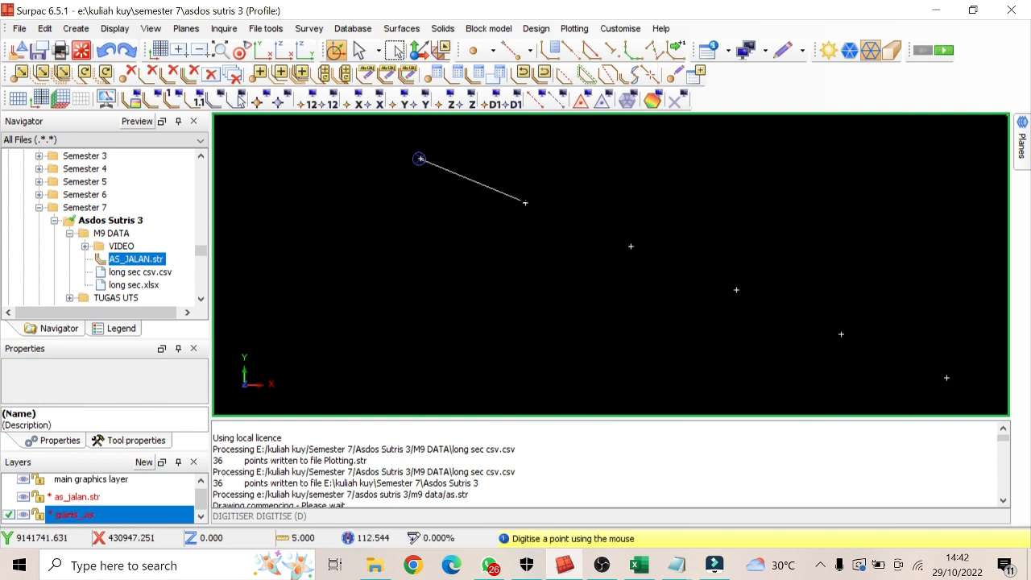
left_click(525, 202)
left_click(631, 245)
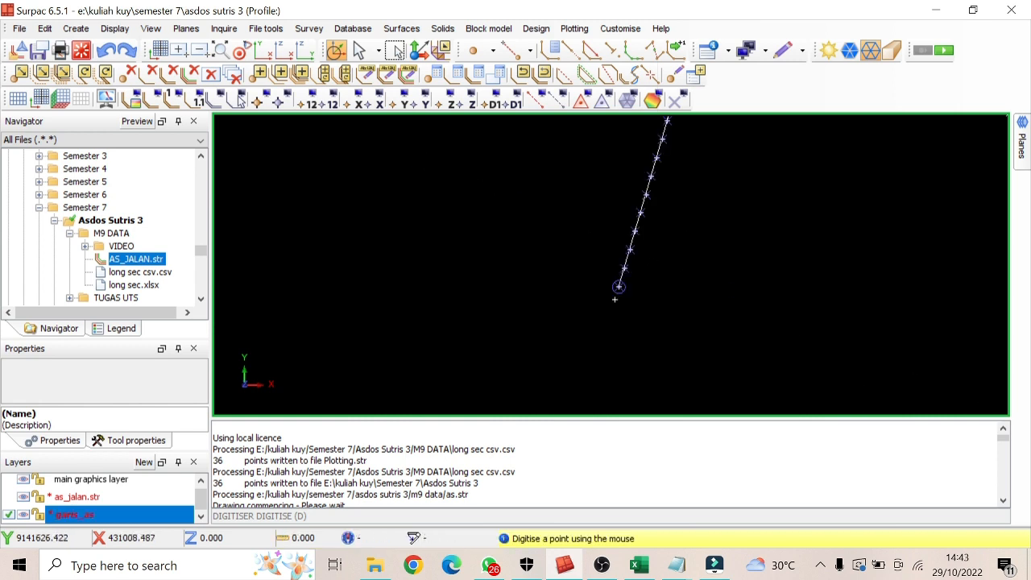
left_click(614, 300)
middle_click_drag(639, 214, 652, 338)
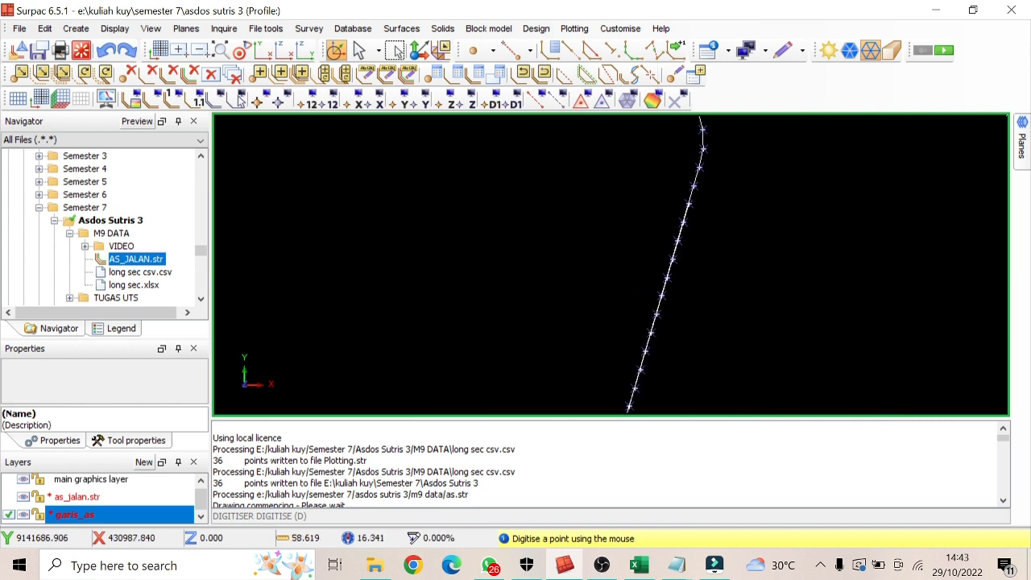
middle_click_drag(688, 212, 694, 295)
scroll(611, 140, "down", 2)
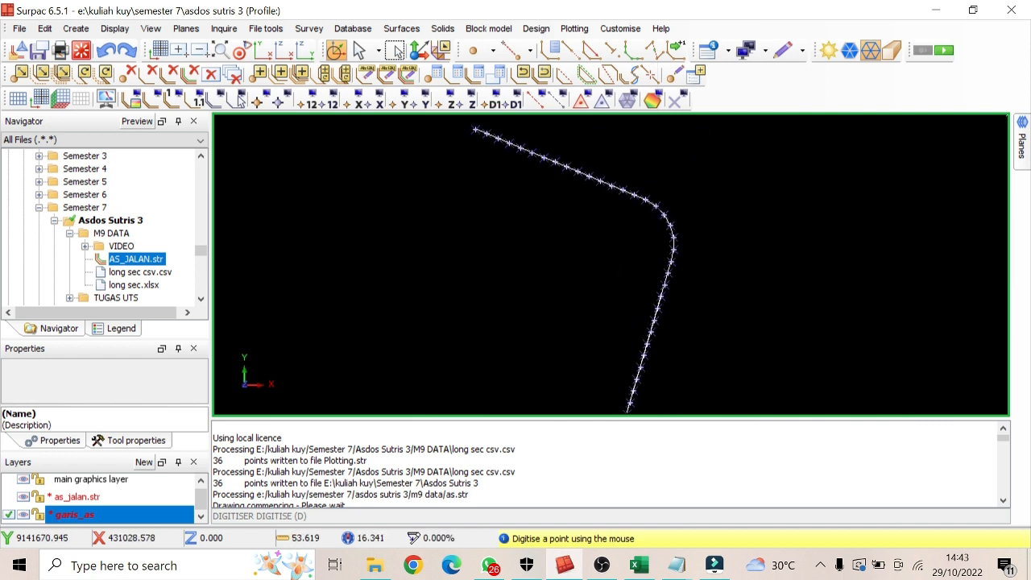
key("Escape")
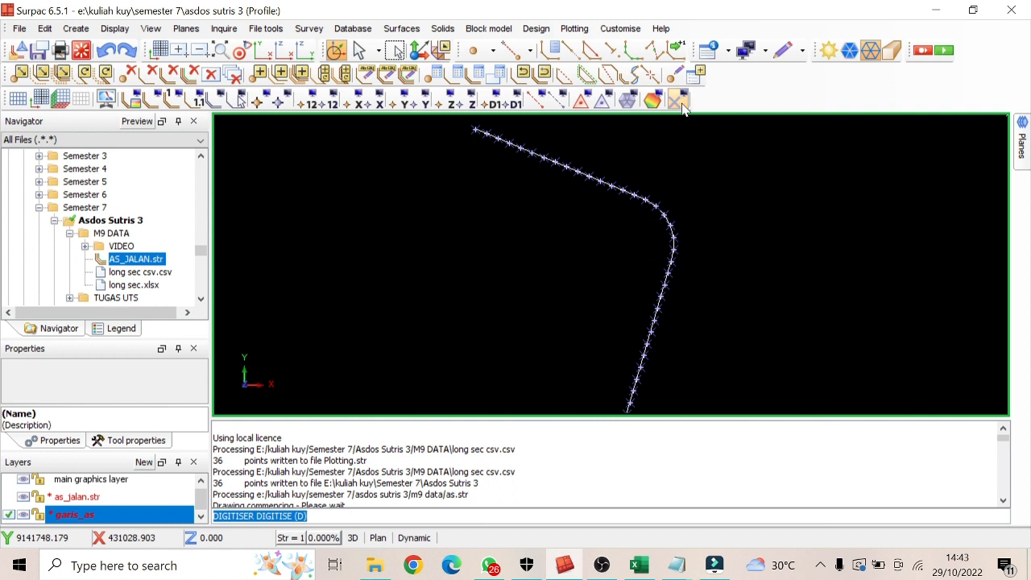
Erase the temporary markers from the view and hide the as_jalan.str layer
key("F2")
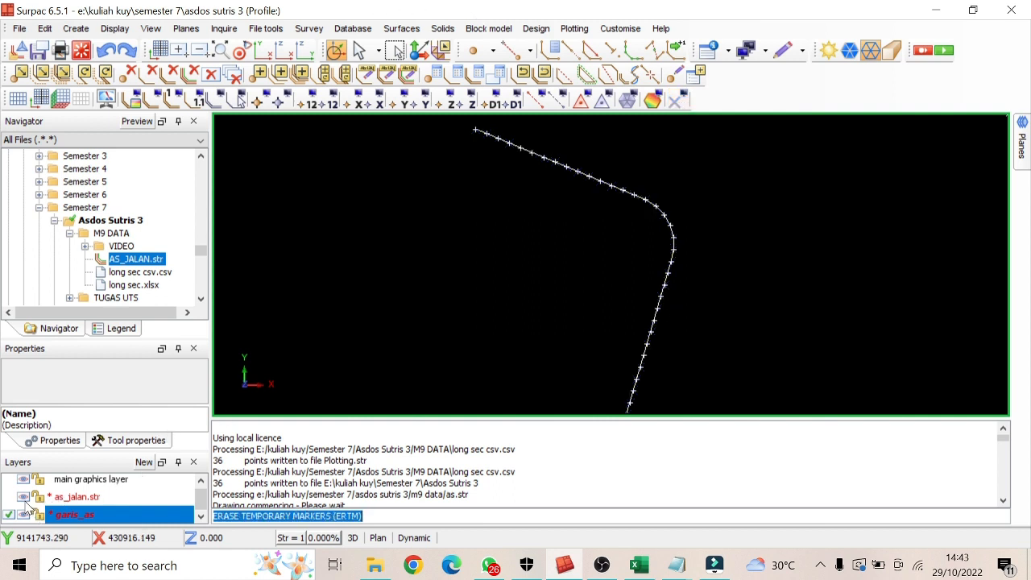
left_click(24, 498)
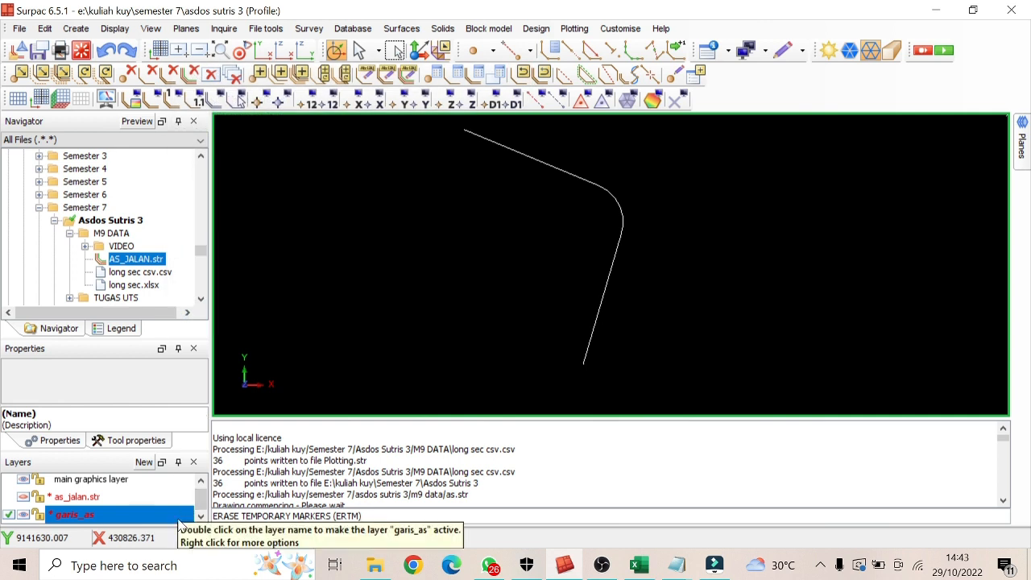
Save the garis_as layer as the Surpac string file garis_as.str in the Asdos Sutris 3 folder
right_click(178, 520)
left_click(227, 523)
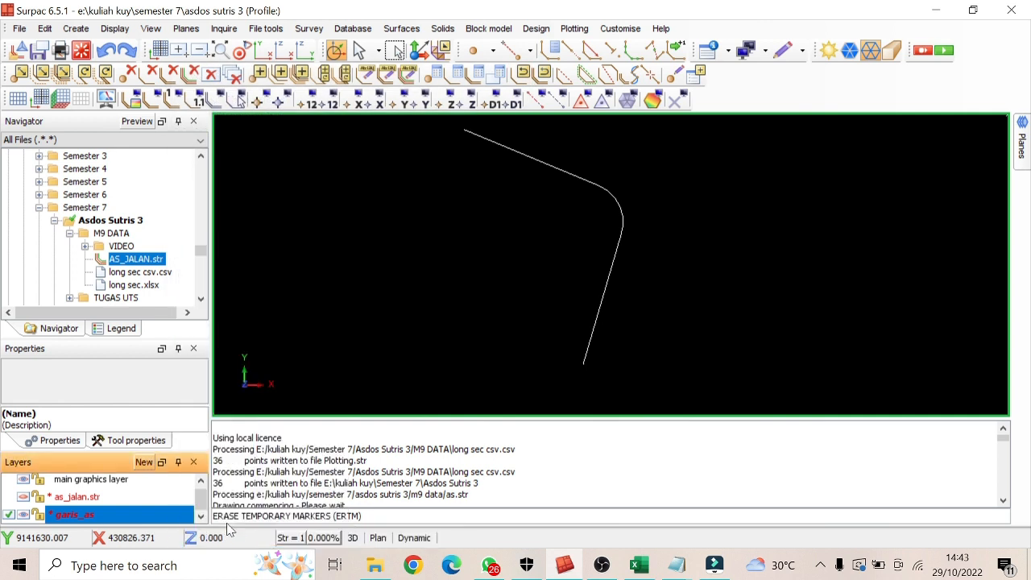
left_click(510, 118)
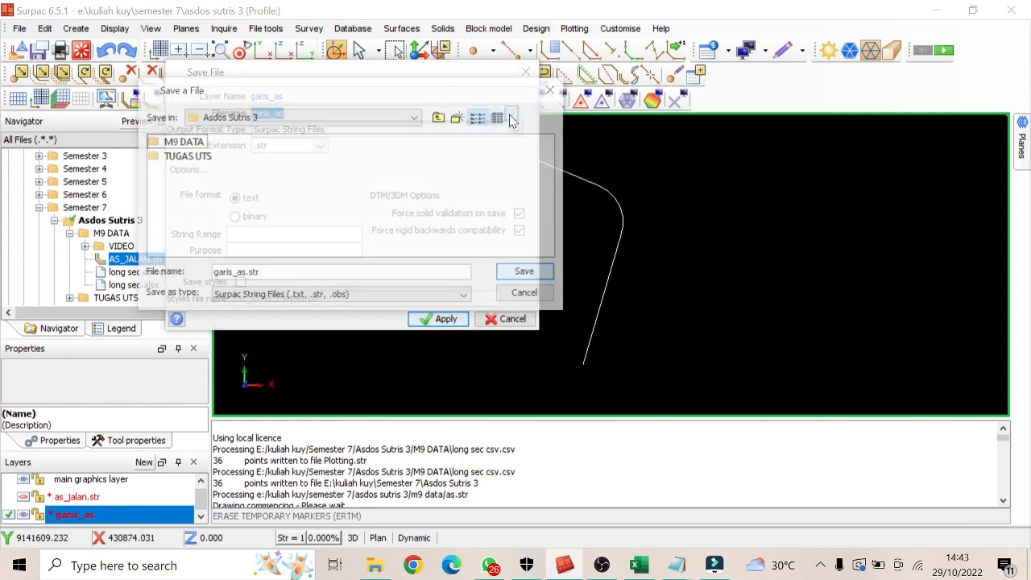
left_click(527, 292)
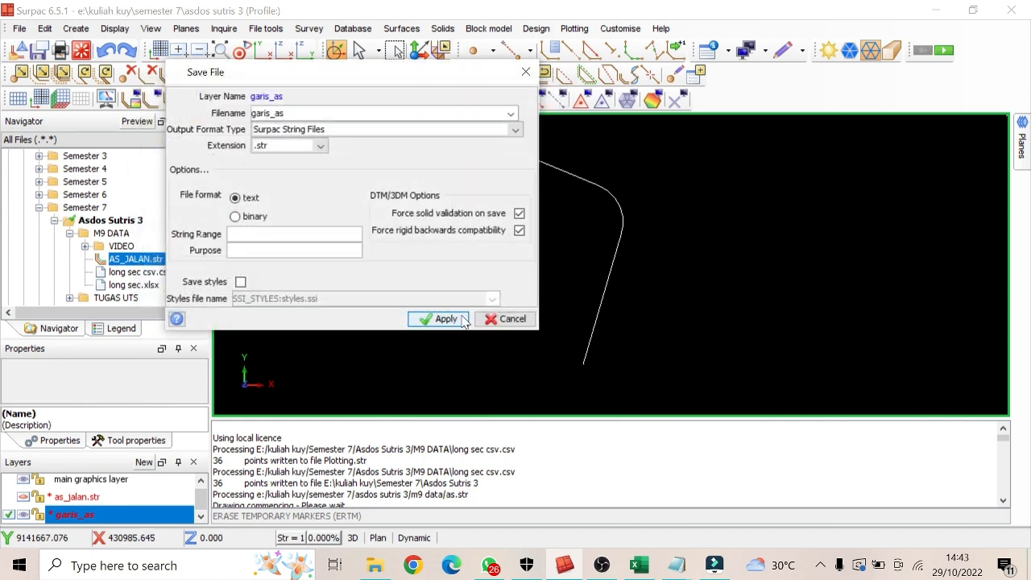
left_click(439, 319)
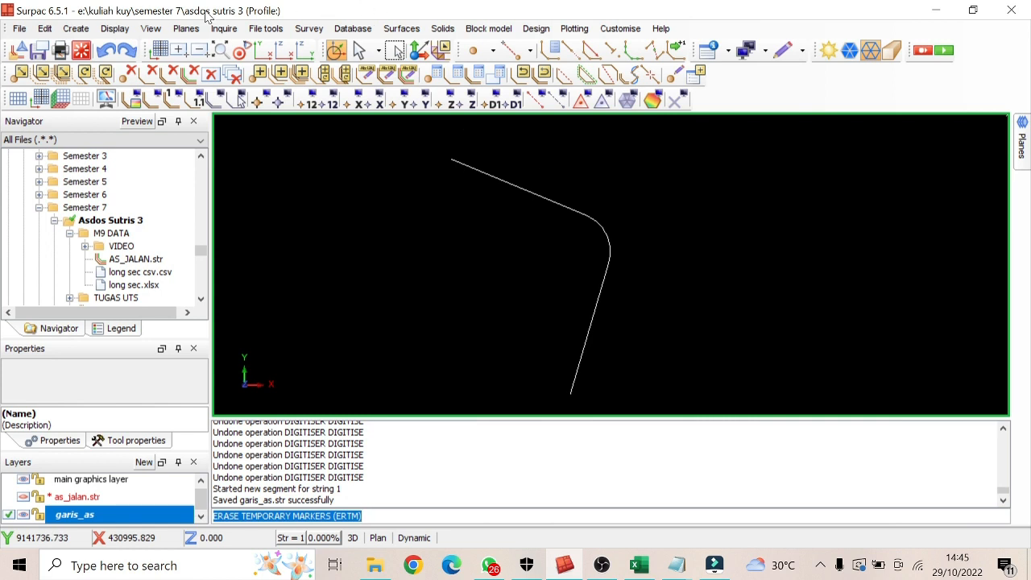
Create a drive outline from the centreline's northwest start to its south end, with left and right offsets of 8
left_click(76, 28)
left_click(183, 273)
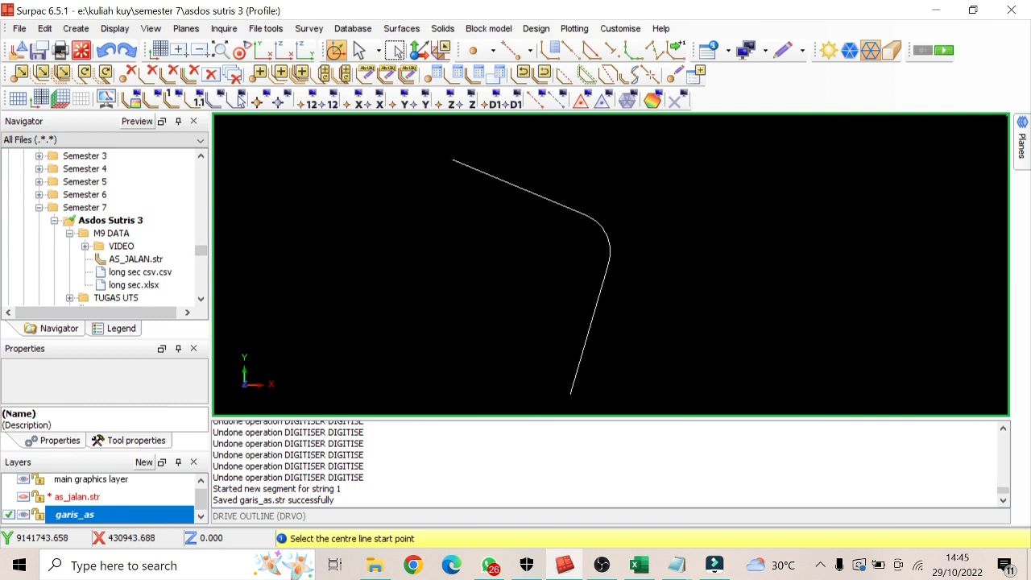
left_click(453, 159)
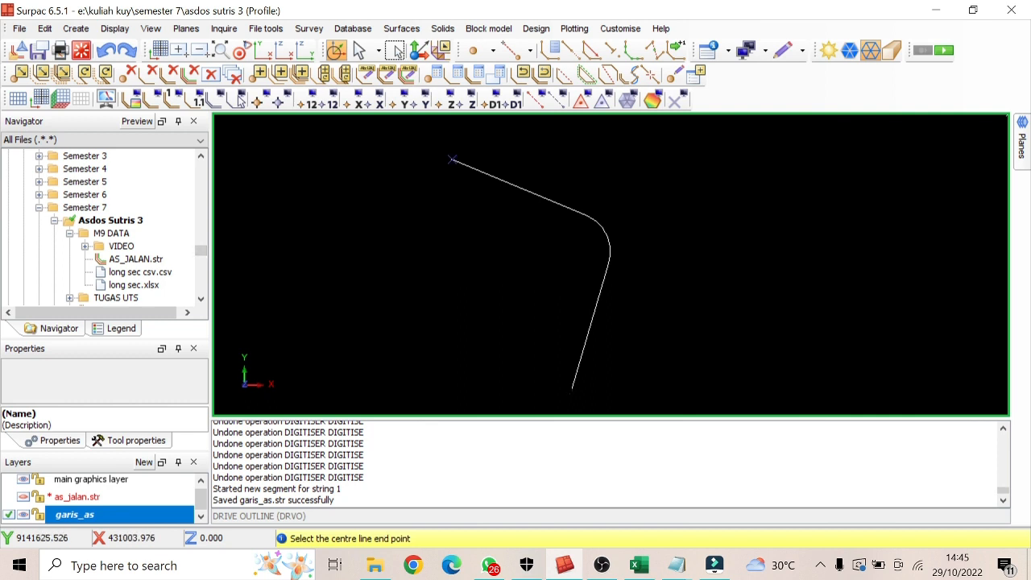
left_click(570, 394)
type("8")
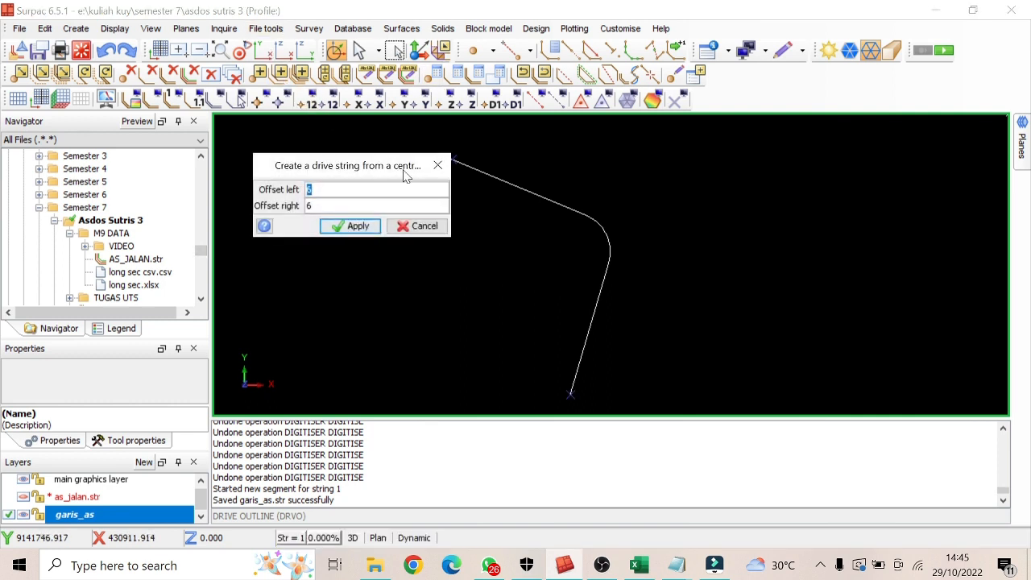
key("Tab")
type("8")
left_click(352, 229)
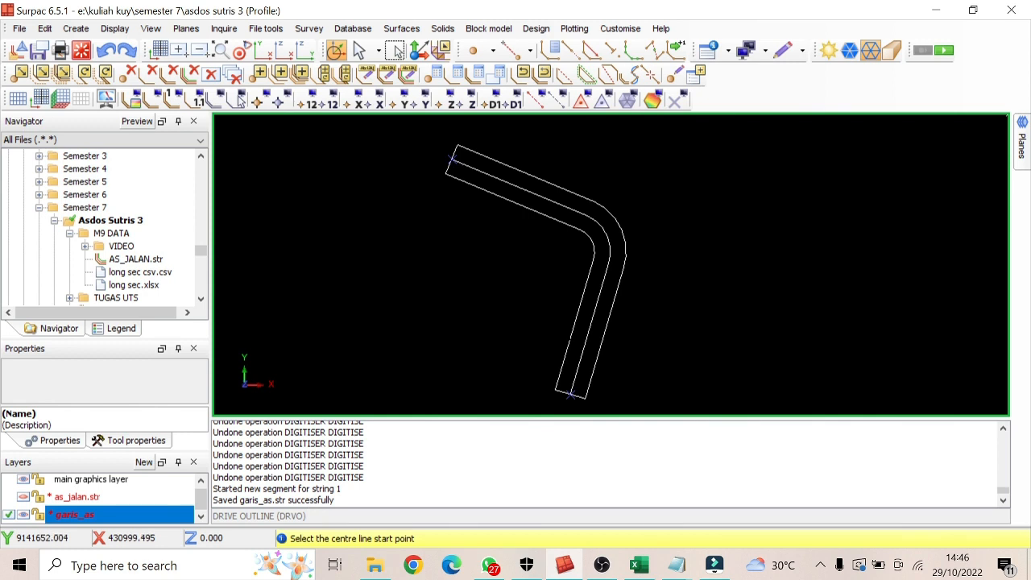
Display point markers for all points on the garis_as layer
left_click(260, 100)
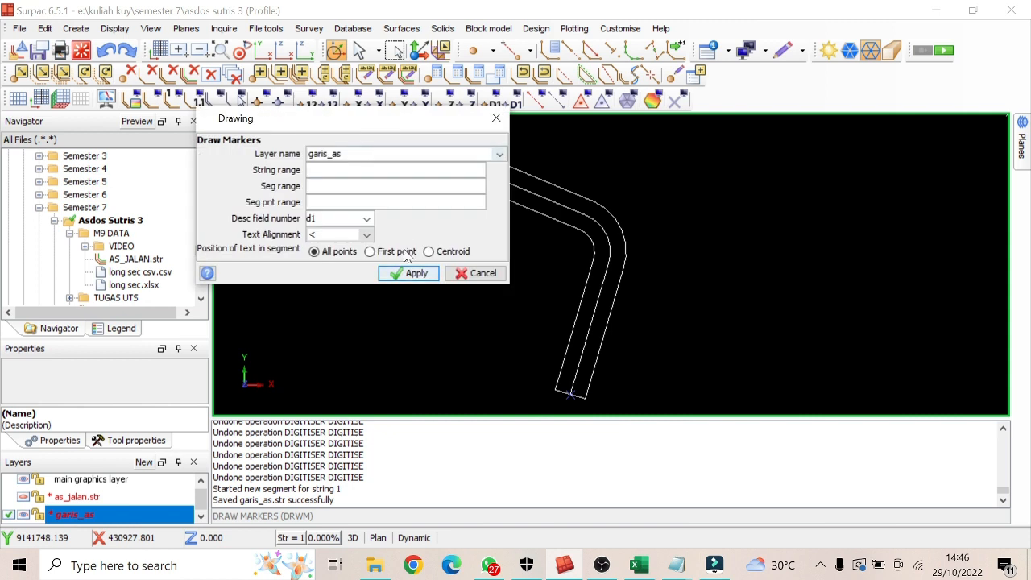
left_click(416, 274)
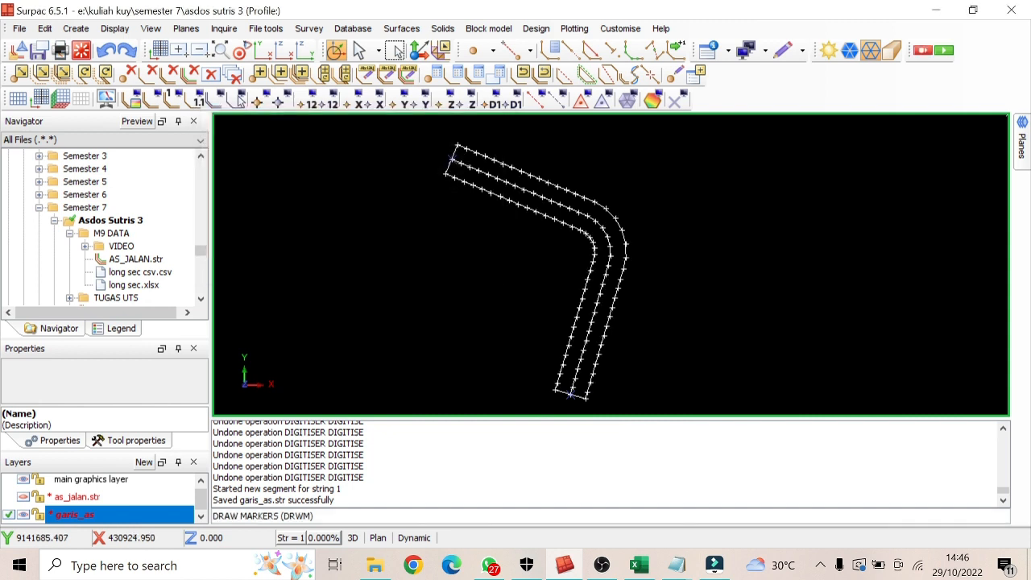
scroll(591, 401, "up", 3)
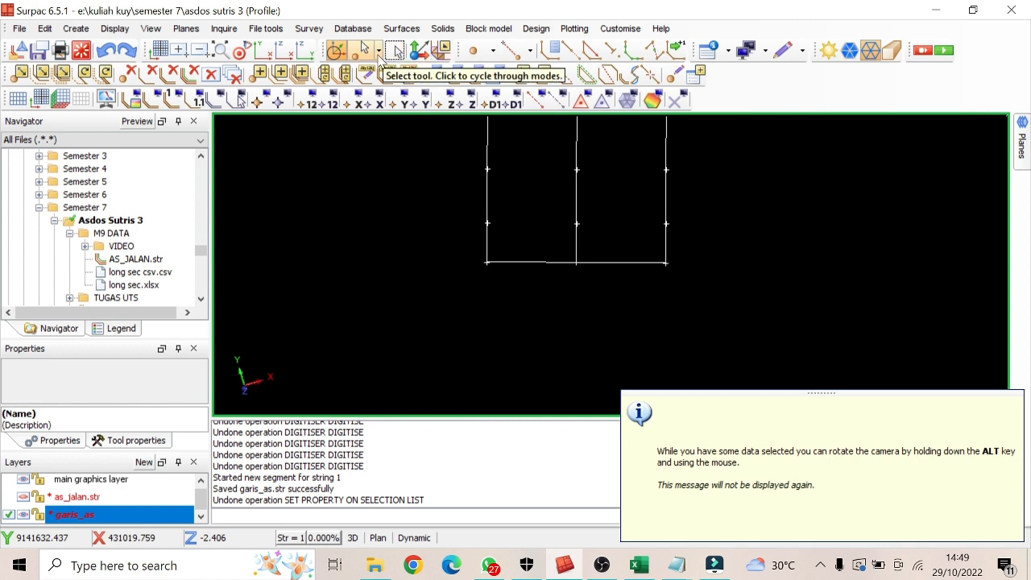
Set the Z coordinate of the left corner point at the road outline's south end to 10 and view it in 3D
left_click(378, 53)
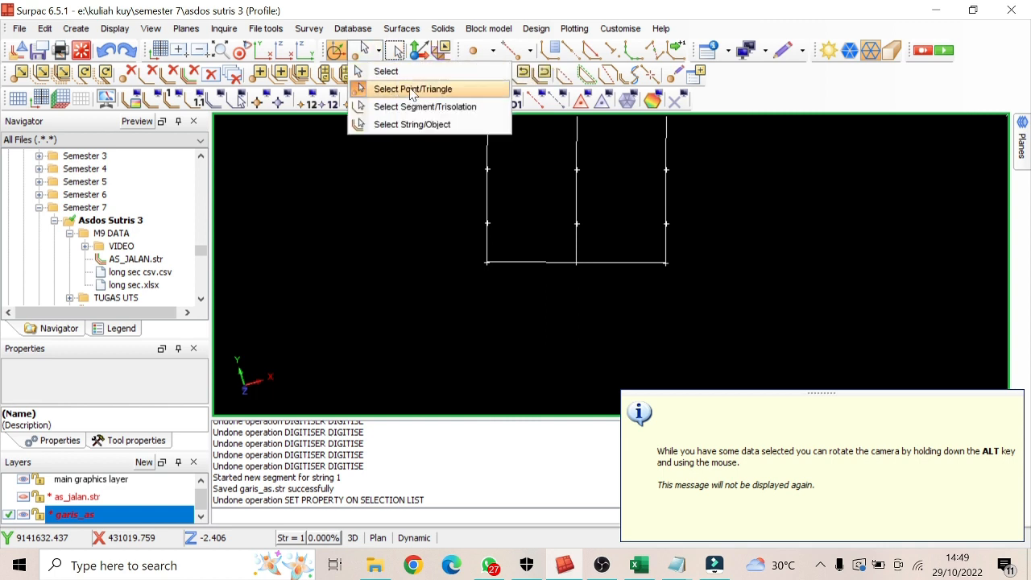
left_click(411, 90)
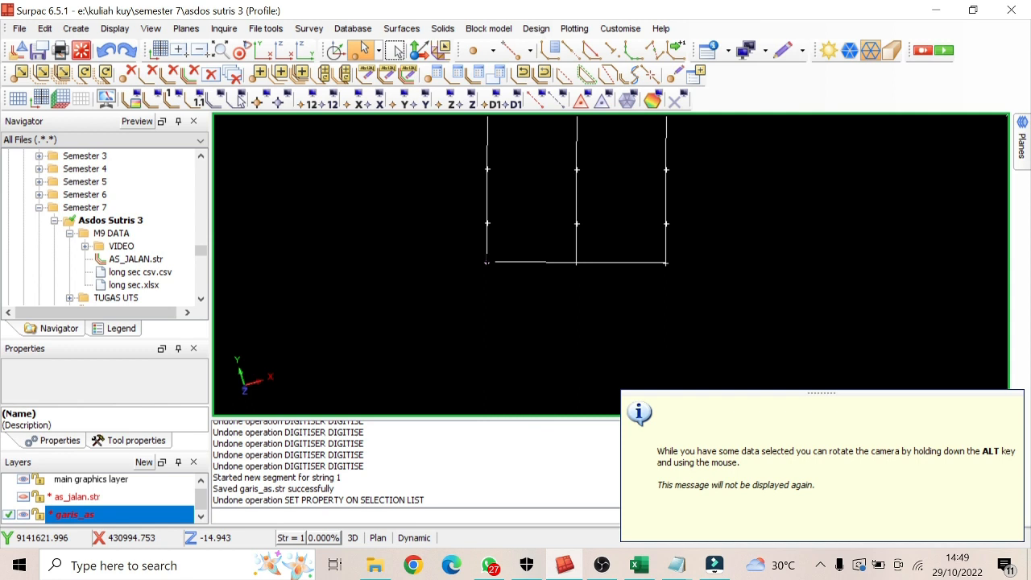
left_click(487, 261)
scroll(137, 390, "down", 2)
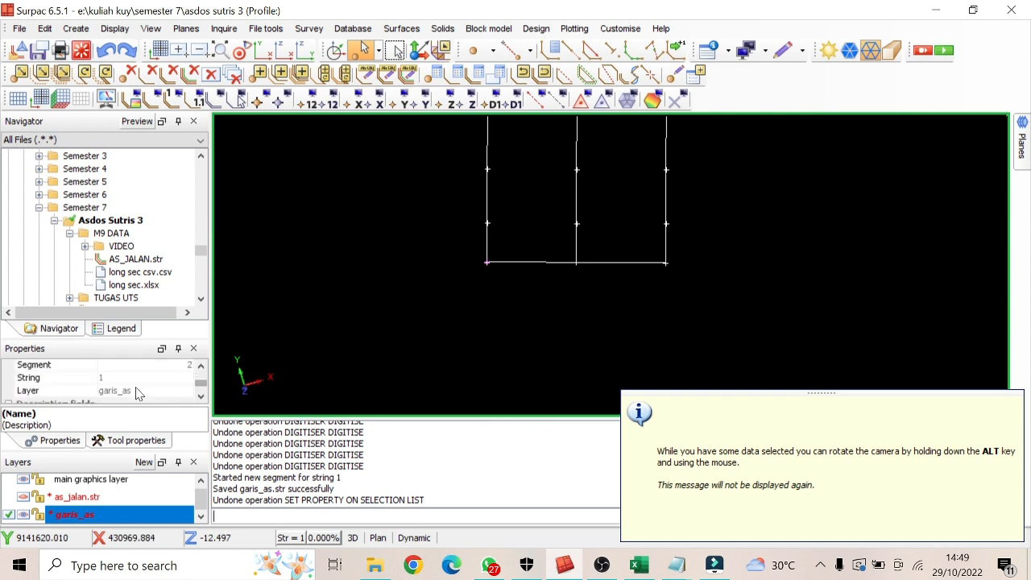
scroll(115, 380, "up", 1)
scroll(115, 386, "up", 1)
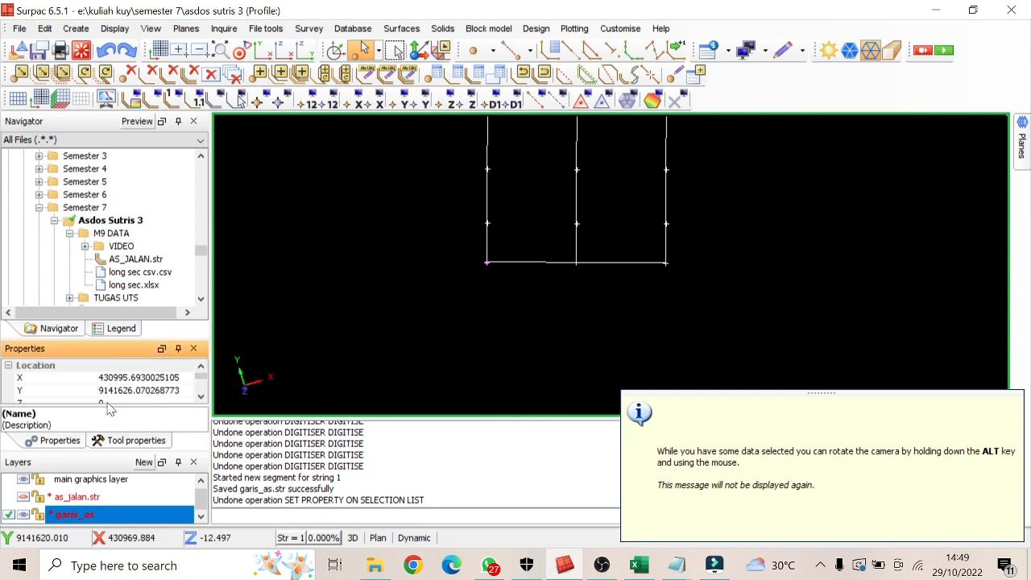
left_click(113, 396)
left_click_drag(110, 397, 90, 402)
type("10")
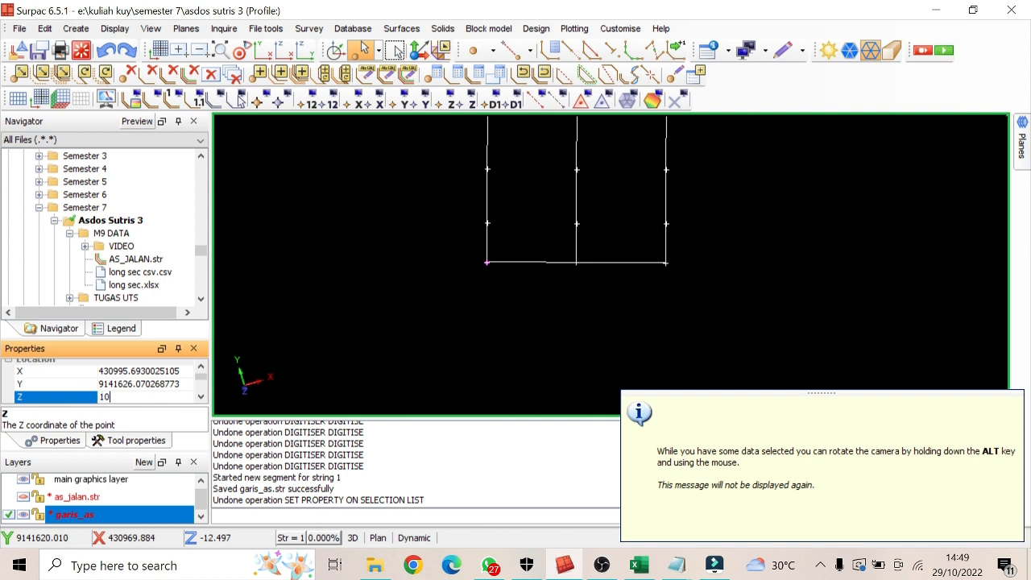
key("Return")
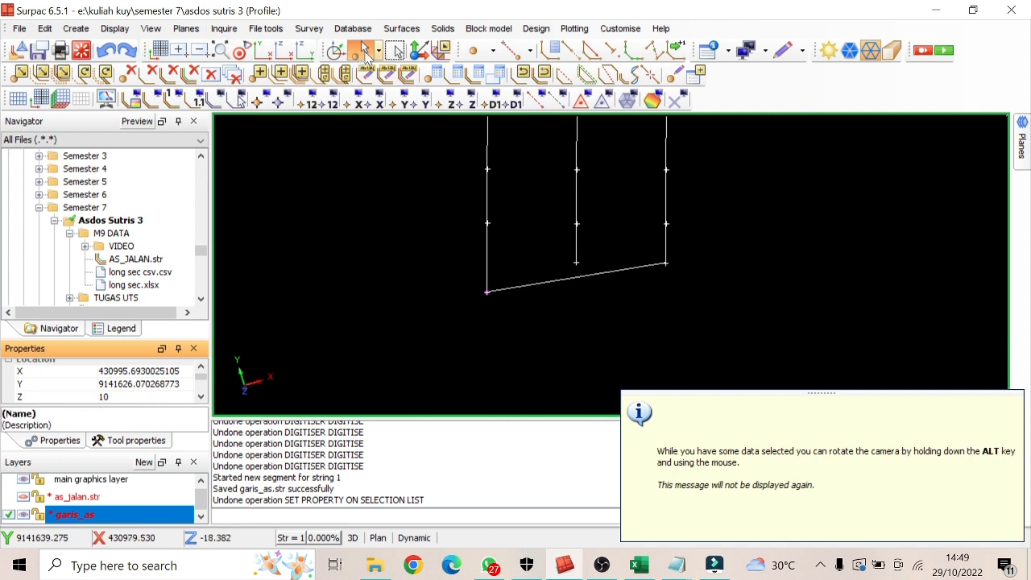
left_click(336, 51)
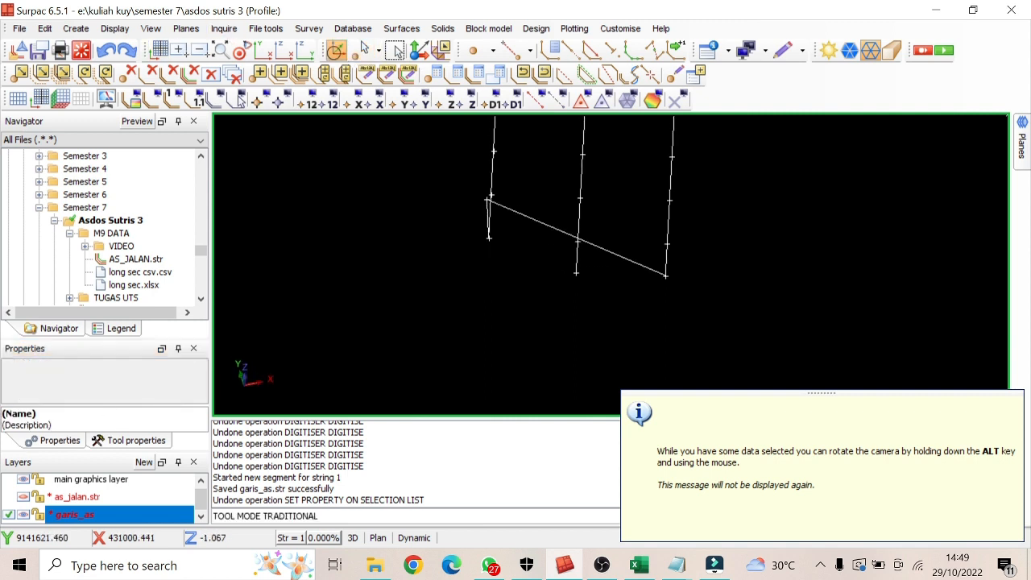
mouse_move(515, 265)
left_mouse_down()
mouse_move(563, 225)
mouse_move(547, 251)
mouse_move(522, 248)
left_mouse_up()
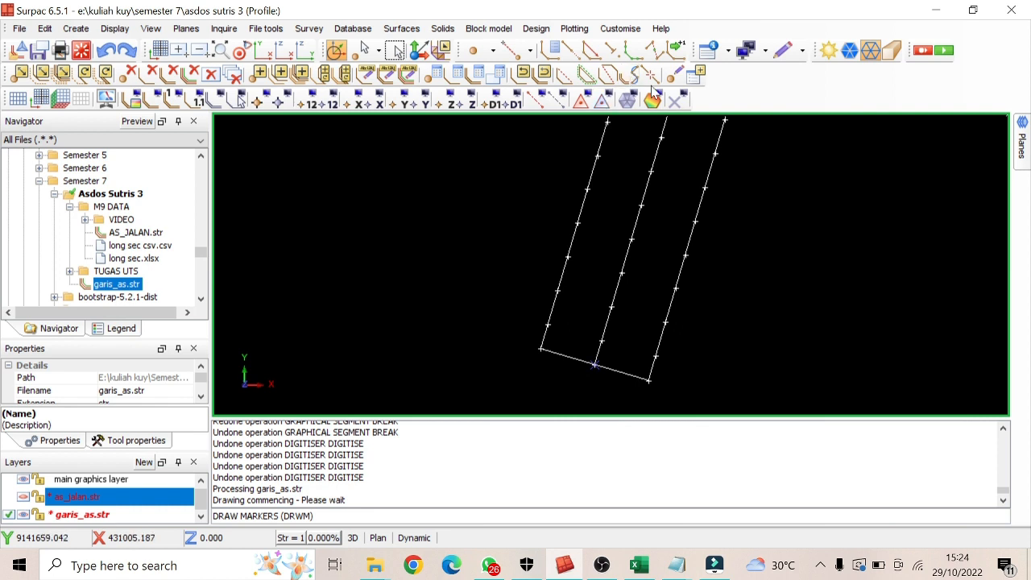
Undo the last segment break and break the line closing the road outline across its south end
key("ctrl+z")
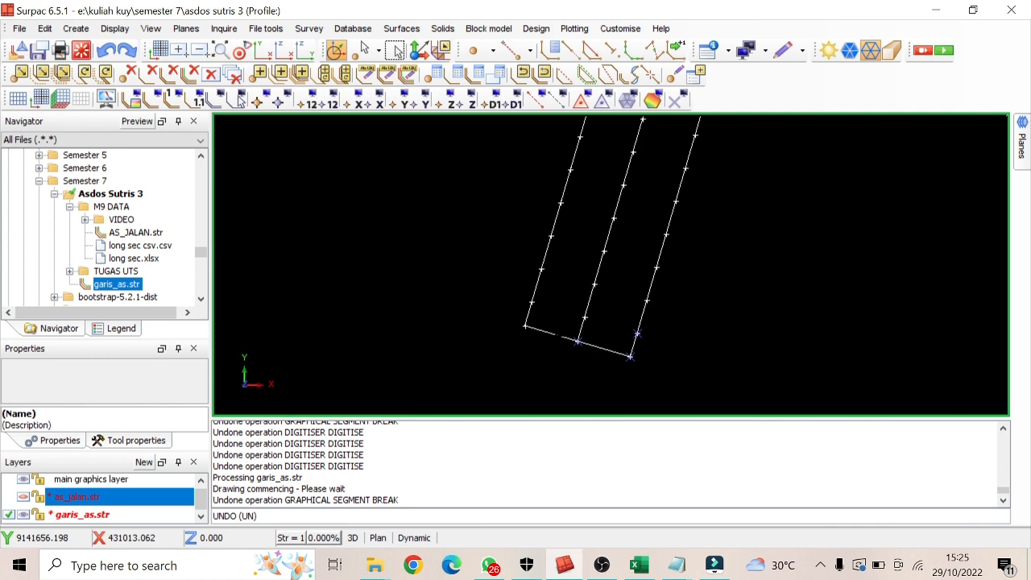
left_click(550, 332)
scroll(549, 296, "up", 1)
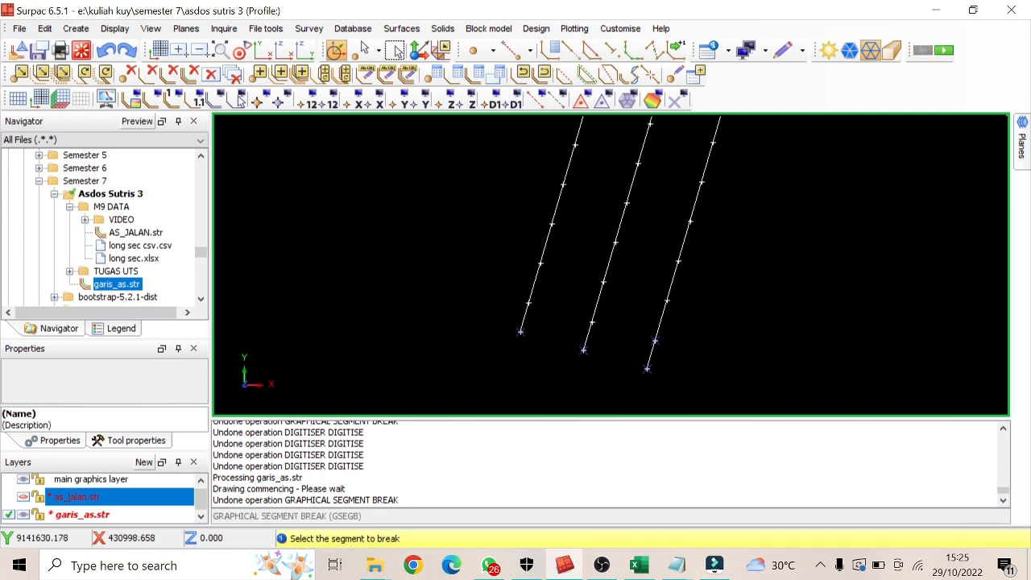
scroll(548, 295, "up", 1)
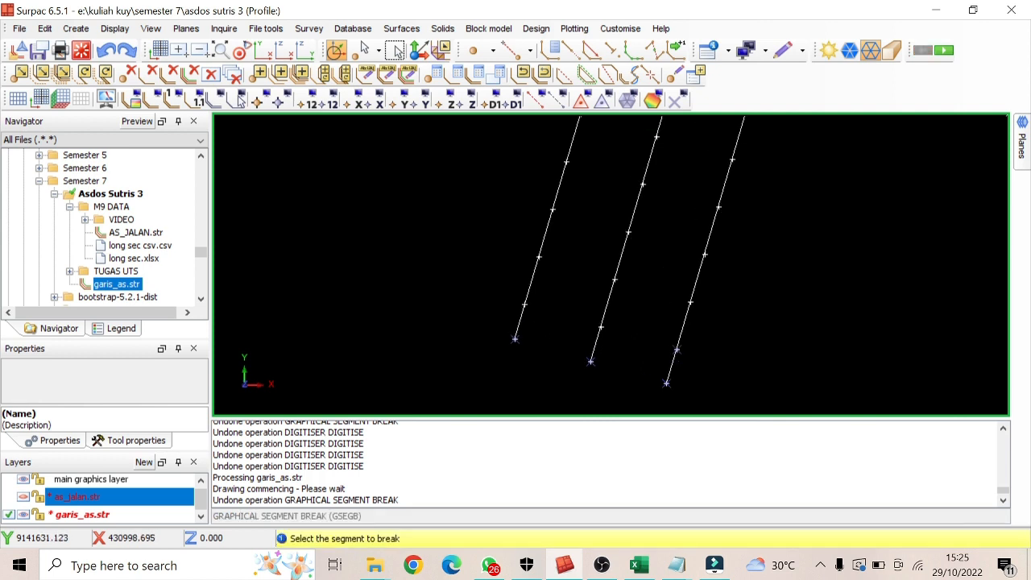
Start a new segment for mouse digitising on garis_as.str with snapping set to Point
left_click(613, 51)
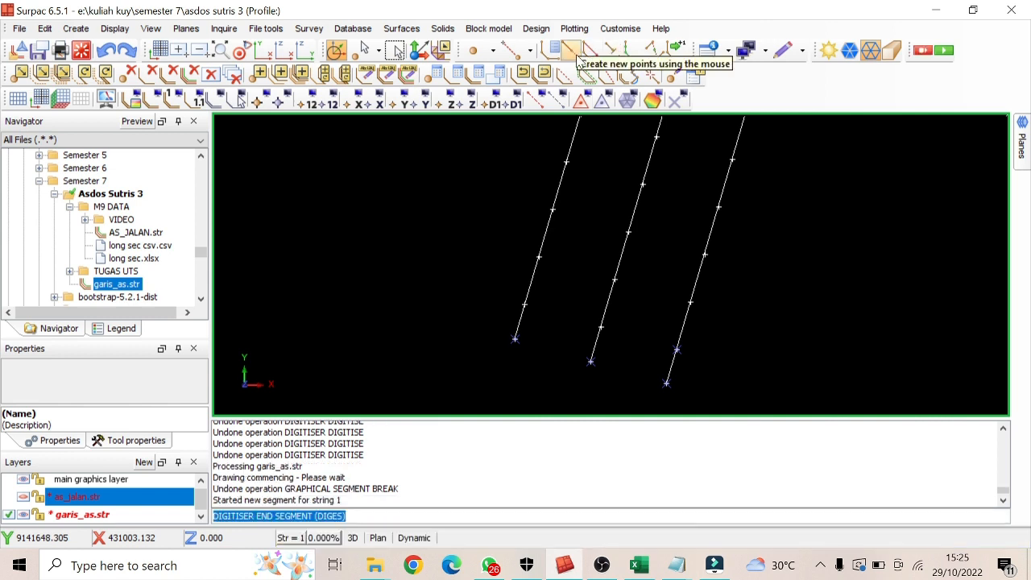
left_click(577, 57)
left_click(530, 51)
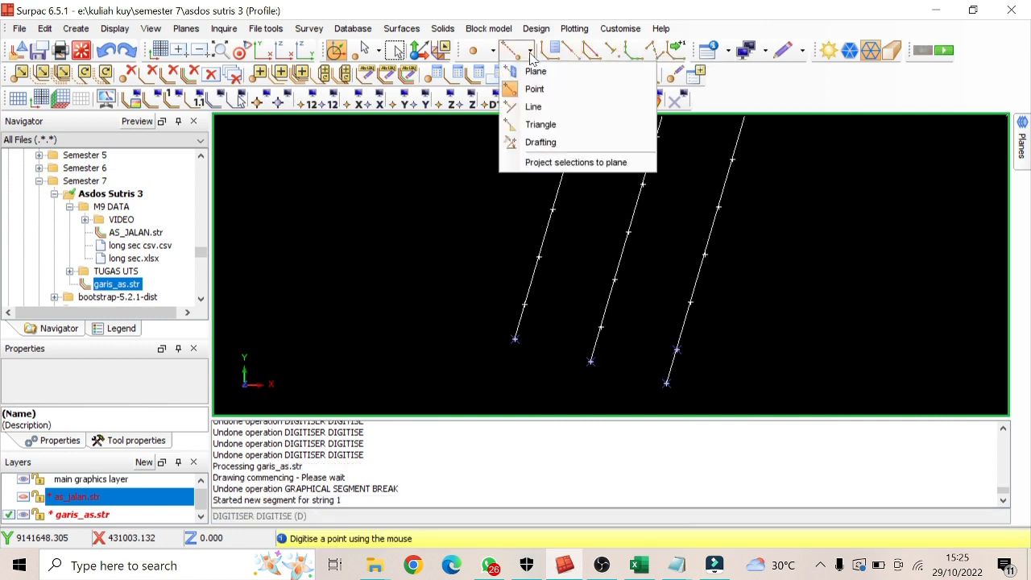
left_click(537, 89)
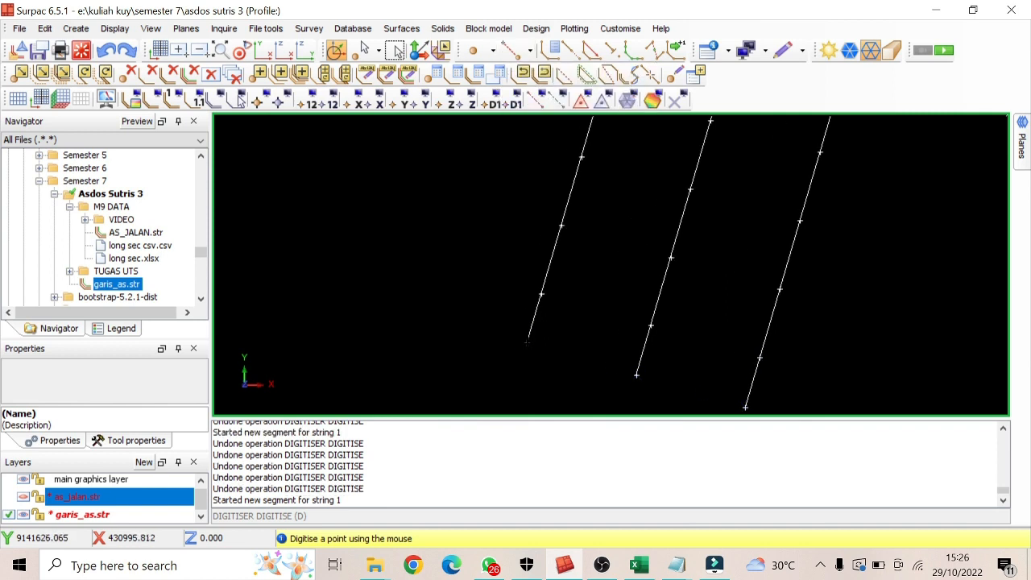
Digitise the four southernmost cross lines by snapping to the left edge, centreline and right edge points of each row, and erase the temporary markers
left_click(526, 343)
left_click(637, 375)
left_click(746, 407)
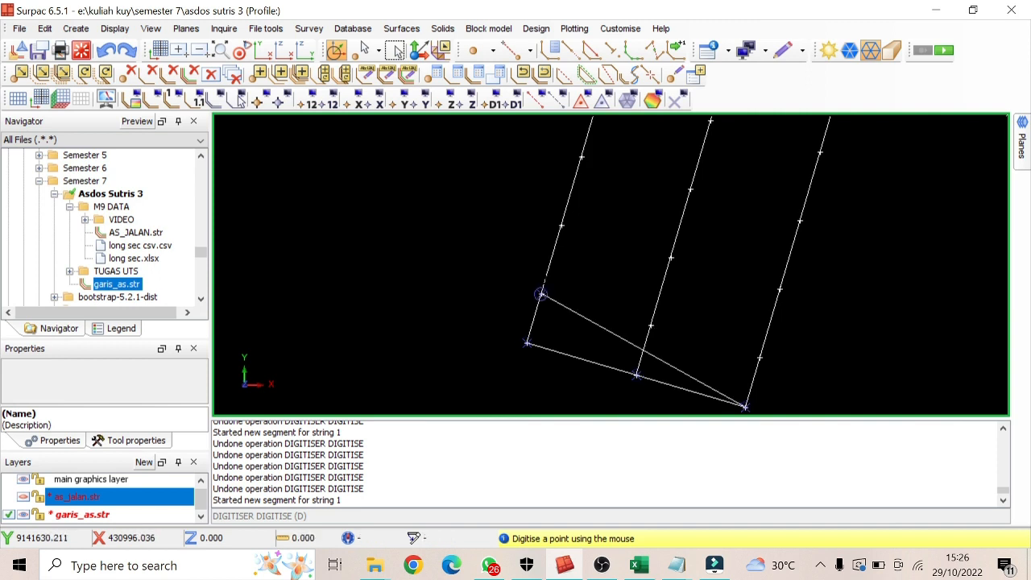
left_click(542, 295)
left_click(651, 325)
left_click(761, 356)
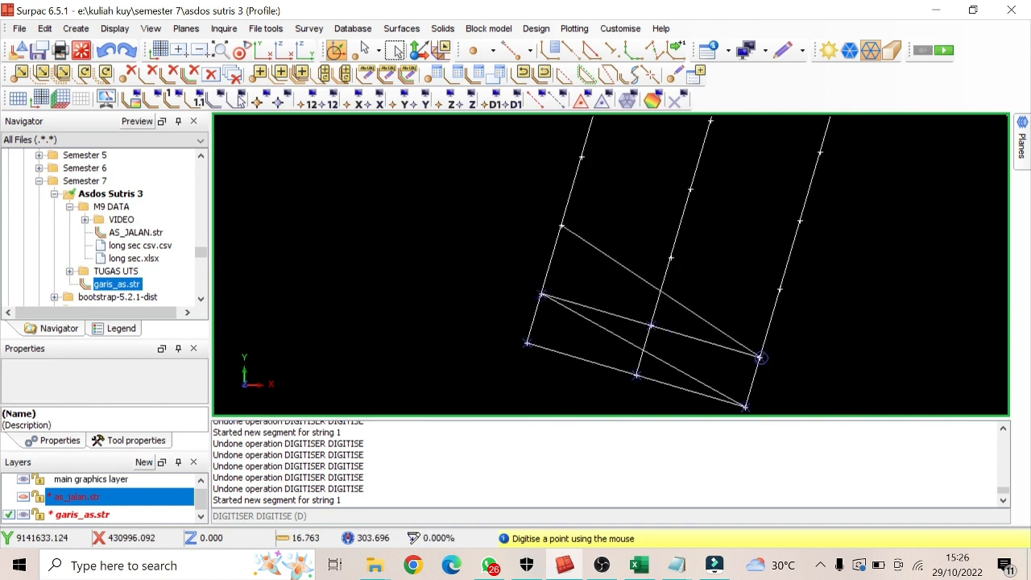
left_click(562, 227)
left_click(670, 257)
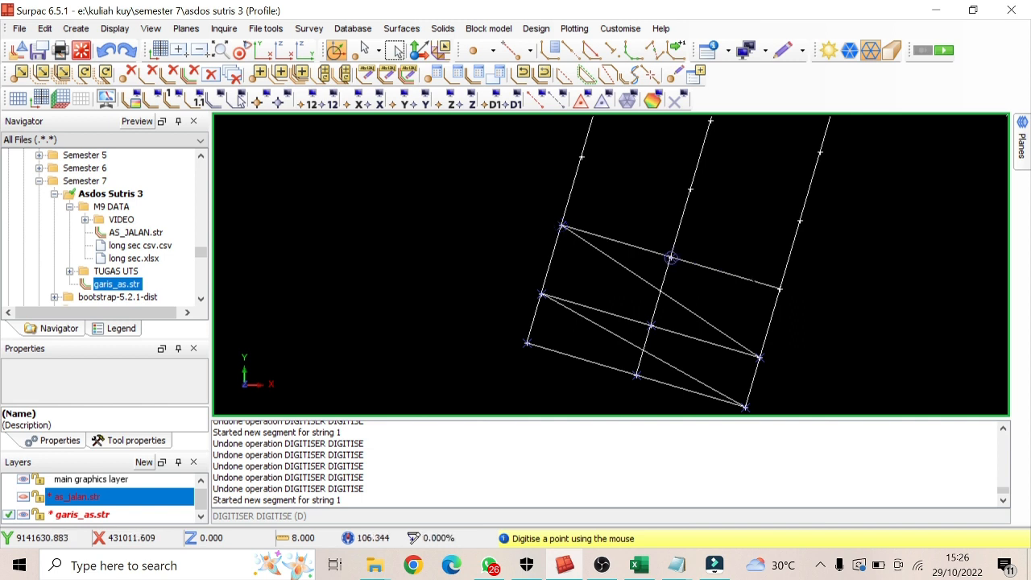
left_click(779, 288)
left_click(581, 156)
left_click(690, 188)
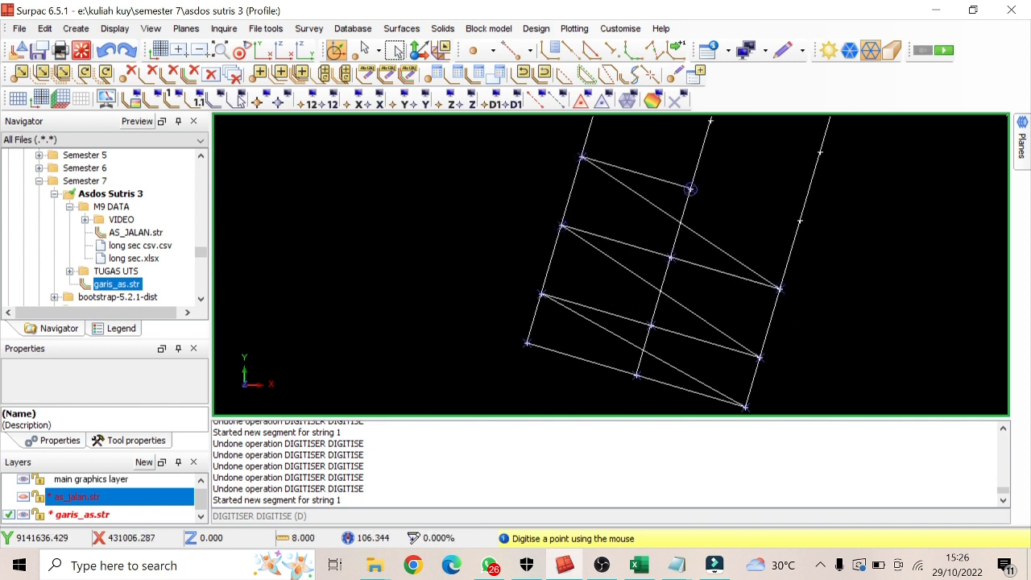
left_click(800, 219)
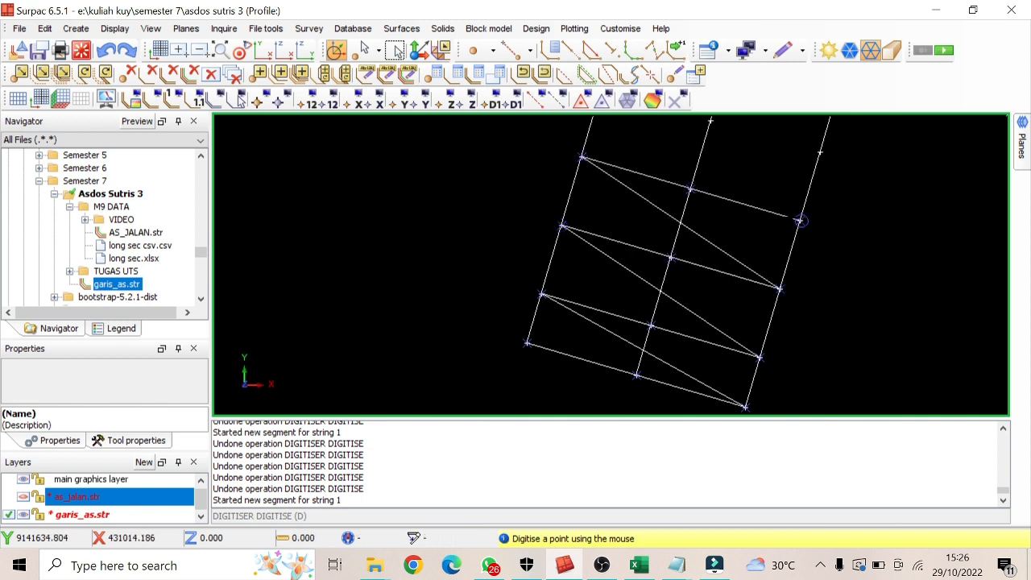
key("Escape")
left_click(676, 100)
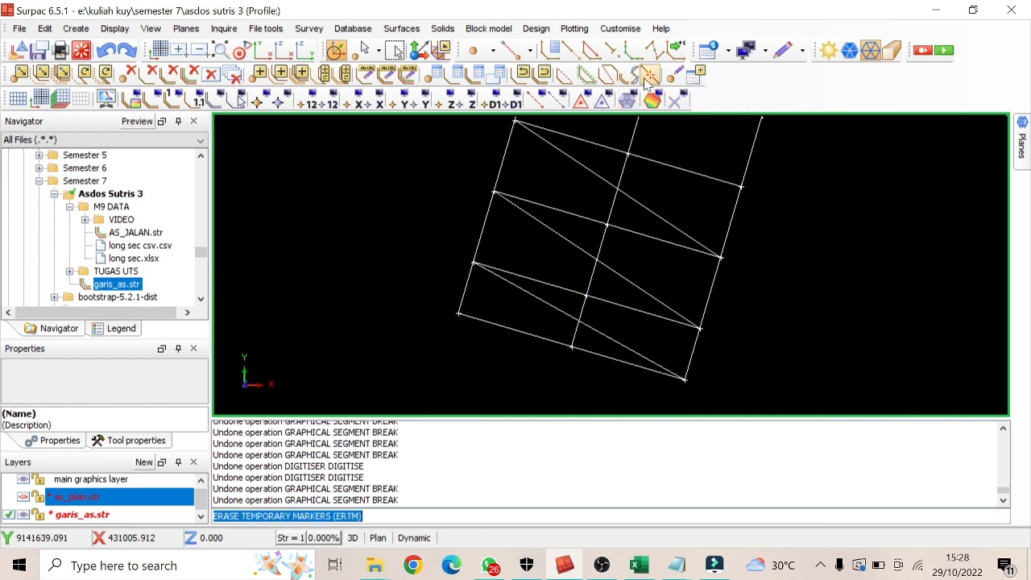
Break the diagonal line linking the two southernmost cross lines with Graphical Segment Break
left_click(647, 77)
scroll(662, 199, "up", 3)
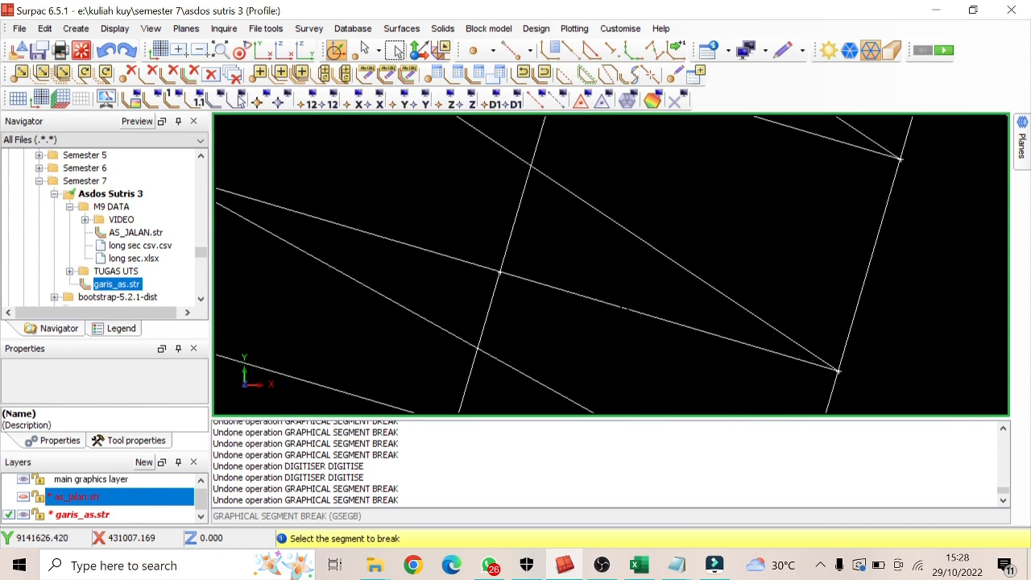
middle_click_drag(563, 342, 549, 333)
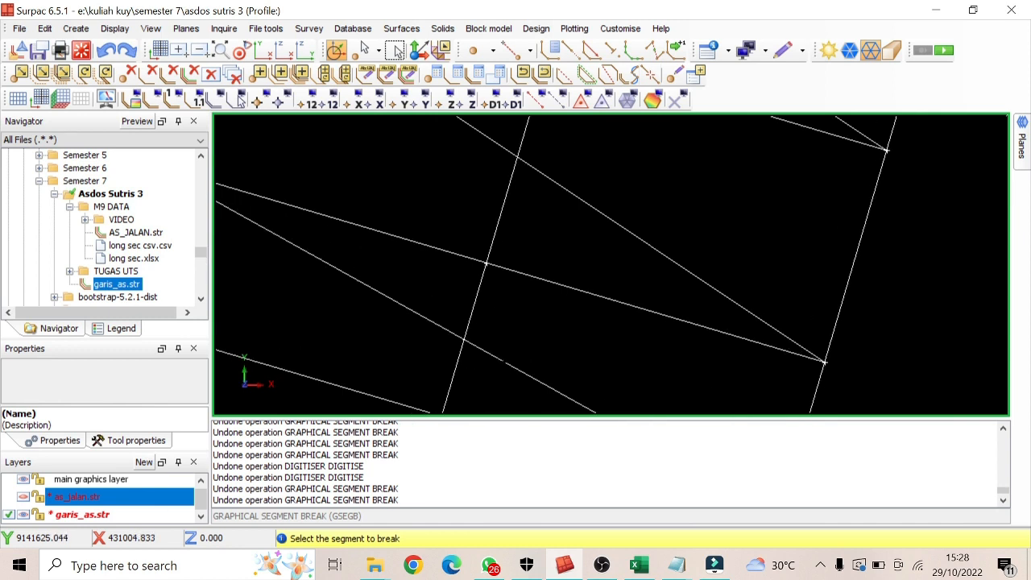
left_click(504, 361)
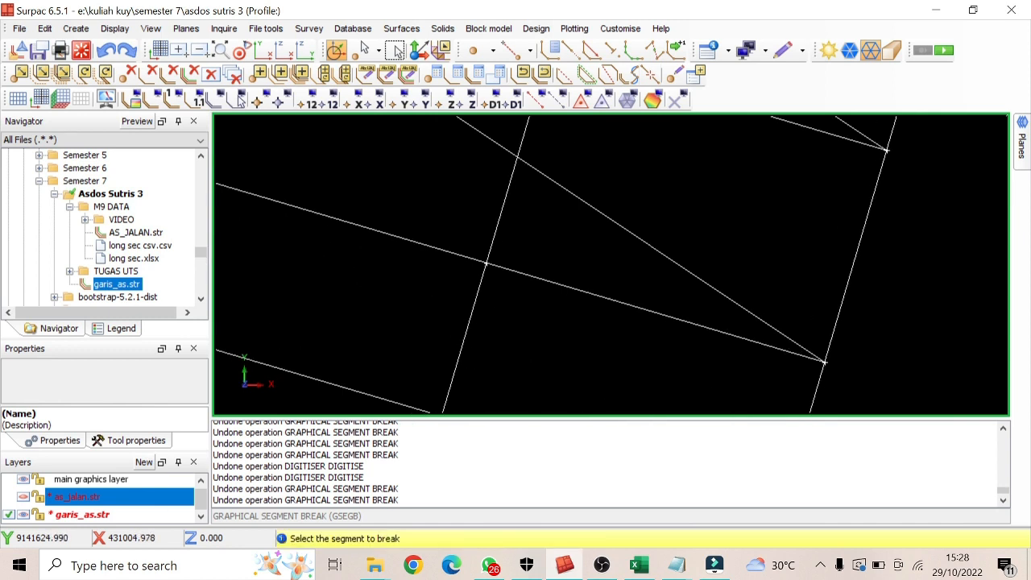